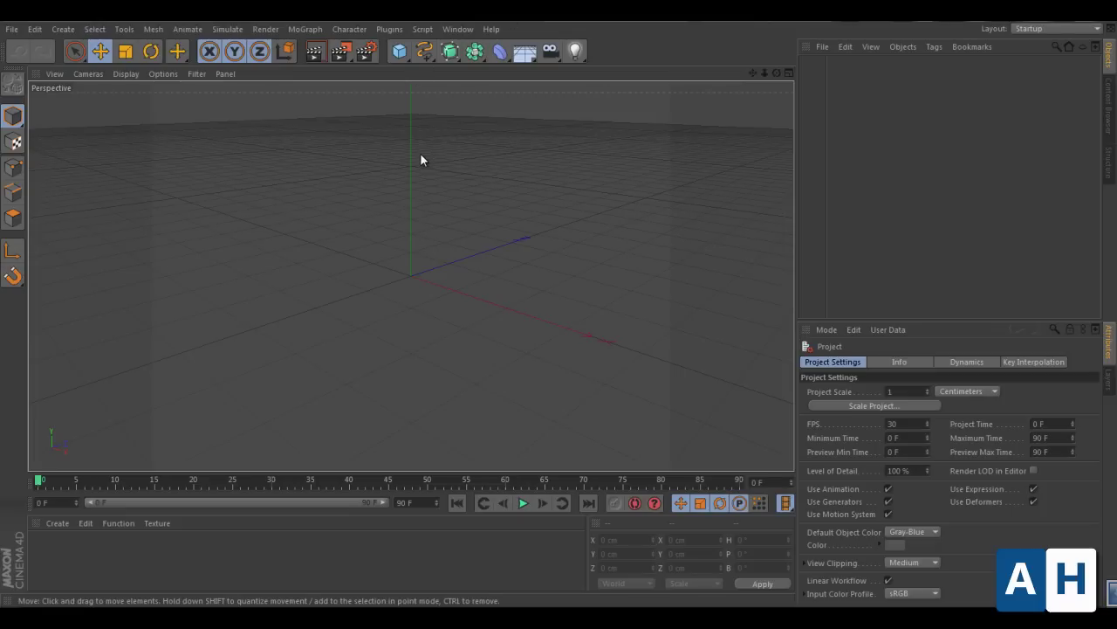
Step: Open the Plugins menu to find the Easy Christmas Ball plugin
click(390, 29)
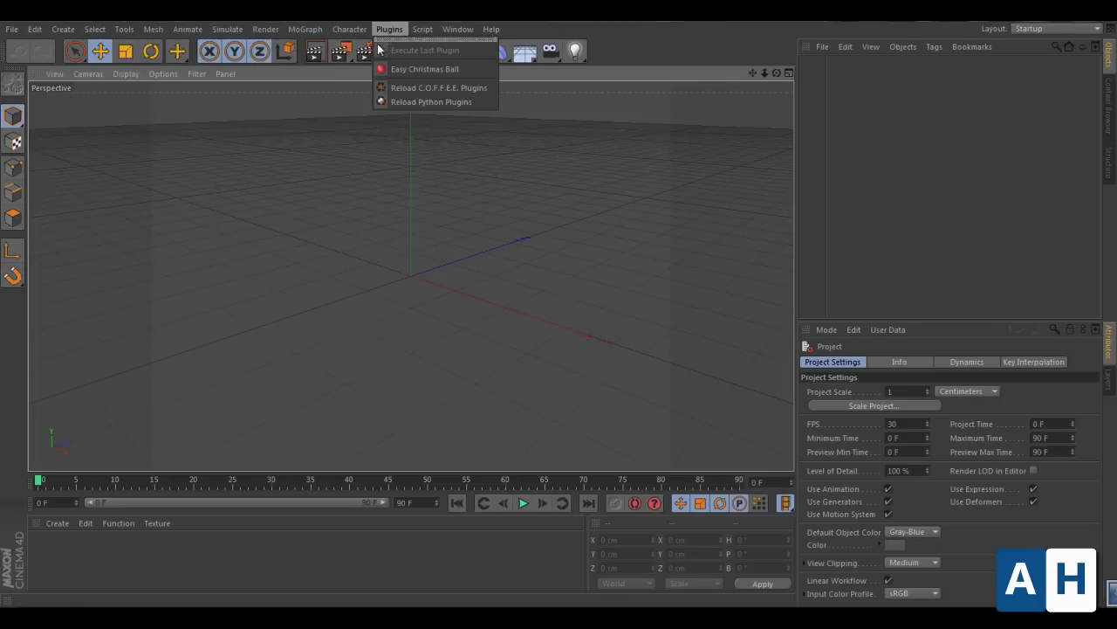
Step: Add an Easy Christmas Ball ornament, orbit in closer, and select it in the Object Manager
click(481, 68)
click(911, 224)
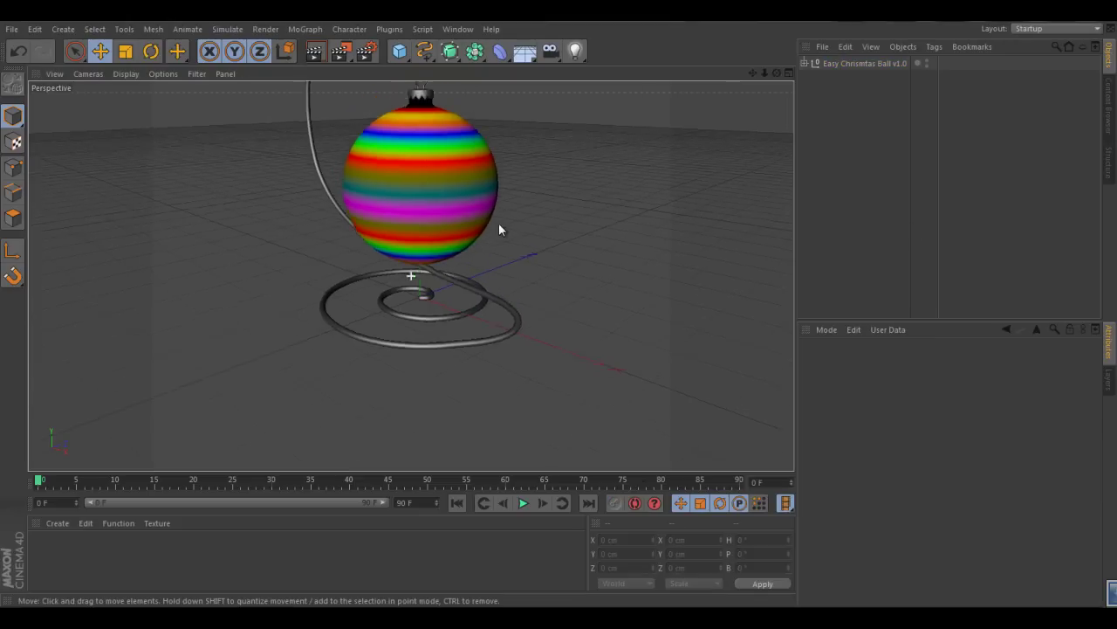
mouse_move(499, 229)
alt+mouse_down()
mouse_move(509, 292)
mouse_move(539, 319)
mouse_move(612, 304)
mouse_move(580, 273)
mouse_move(559, 276)
mouse_move(603, 262)
alt+mouse_up()
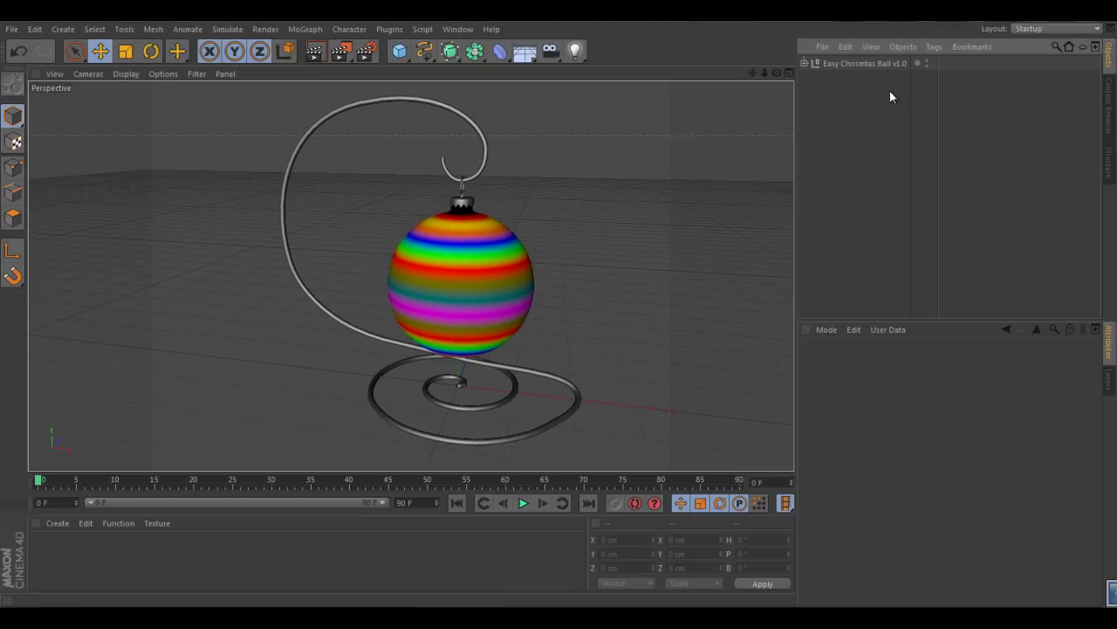
click(876, 65)
Step: Expand Modeling, set Ball Subdivision to 0, and switch the viewport to Gouraud Shading (Lines)
click(947, 361)
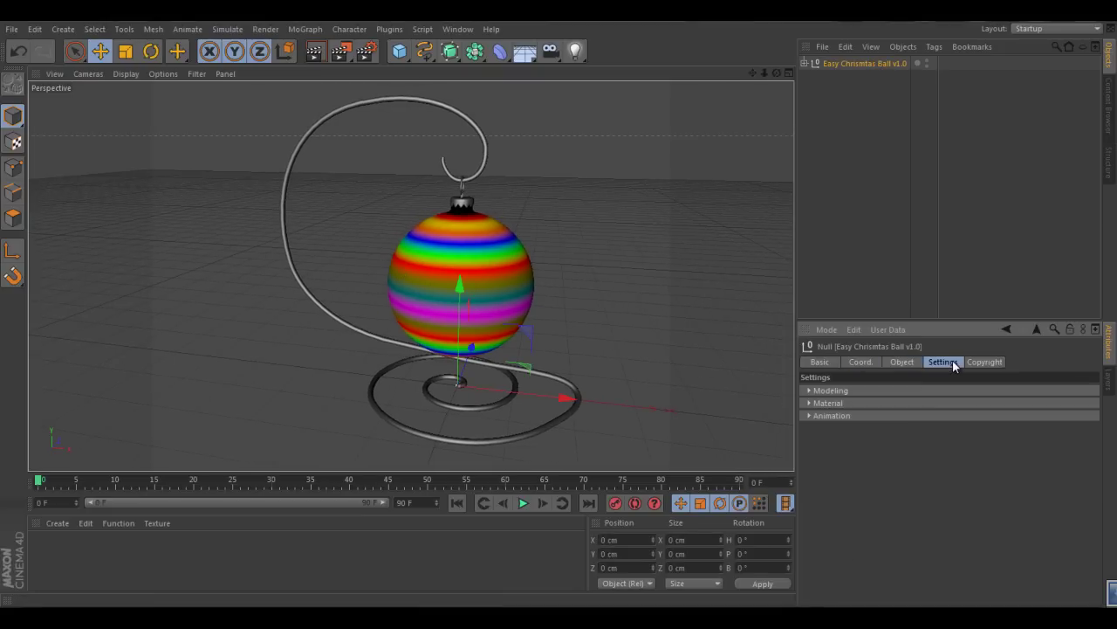
click(858, 390)
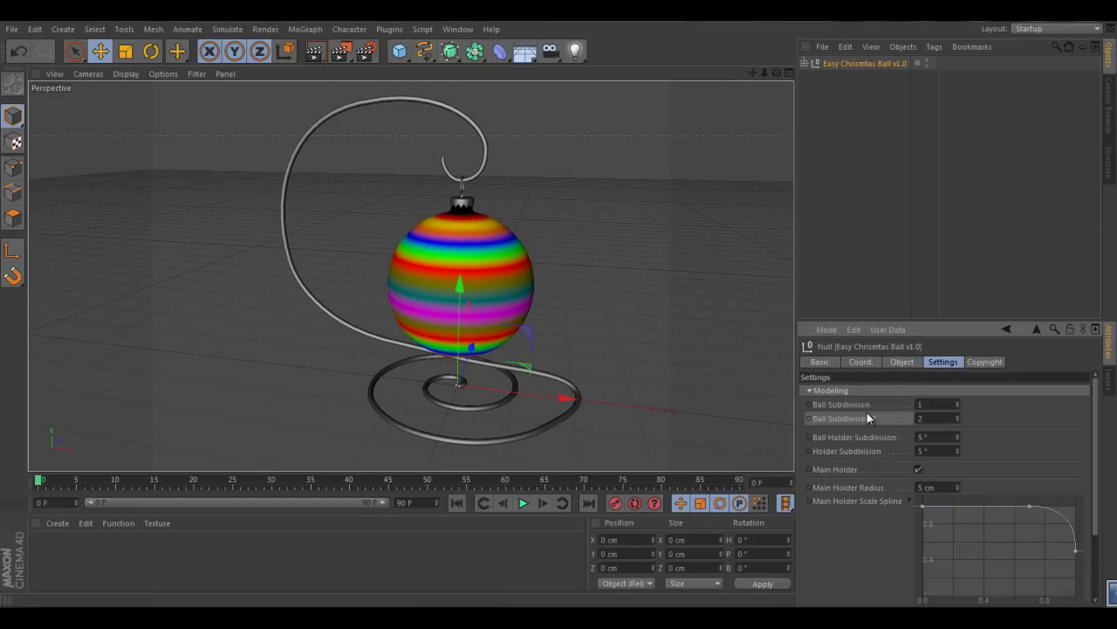
click(958, 408)
click(125, 73)
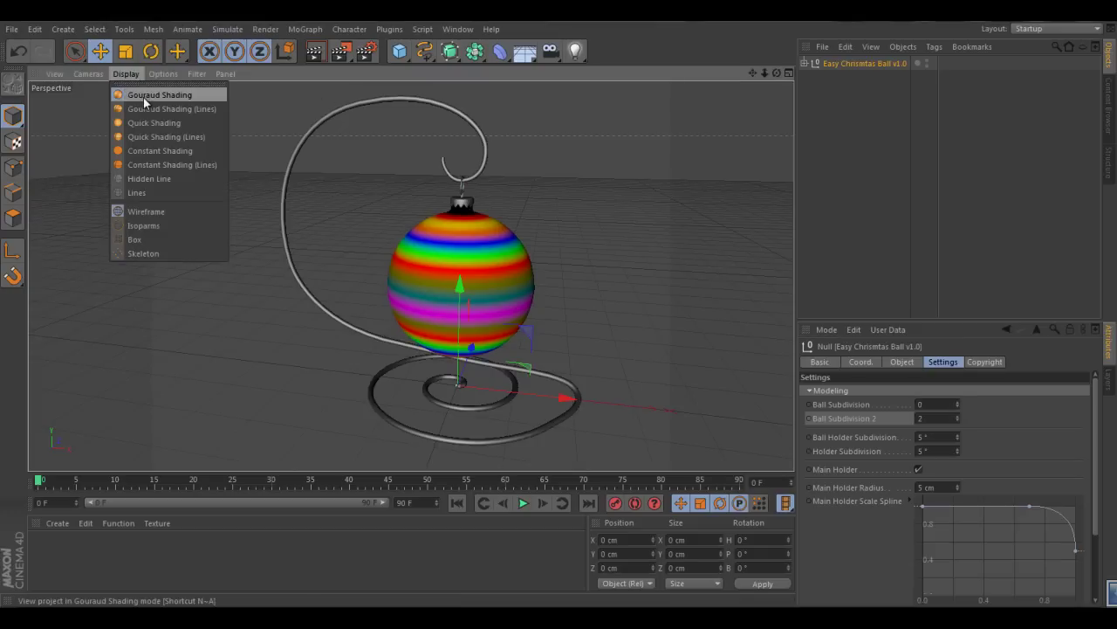
click(149, 108)
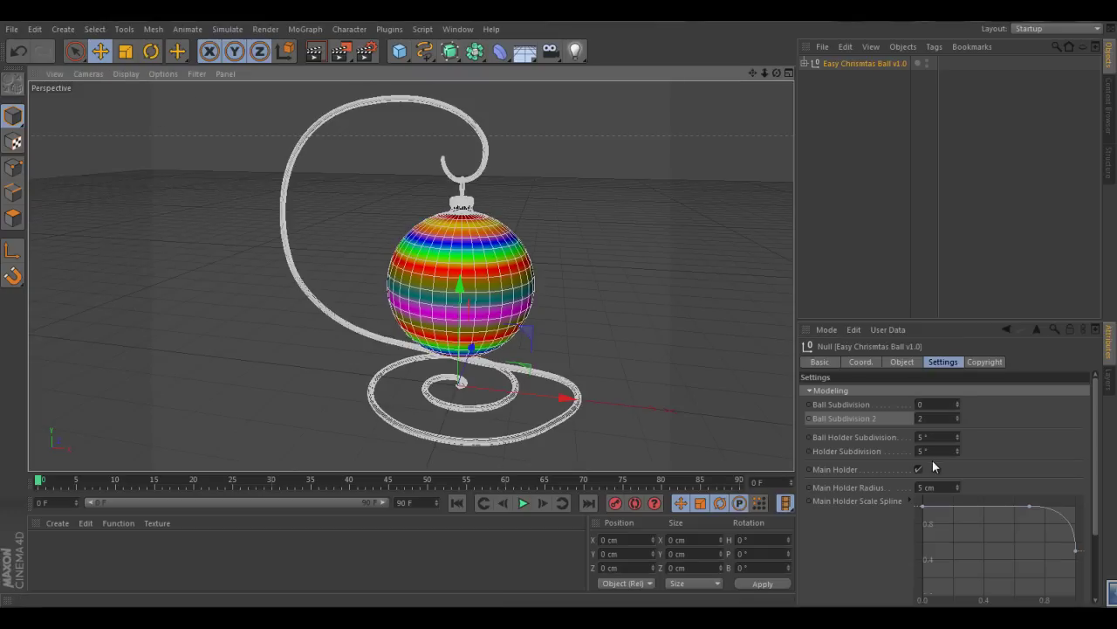
Step: Compare subdivision levels on the cap, keeping Ball Subdivision 2 at 2 and Ball Subdivision at 1
click(957, 401)
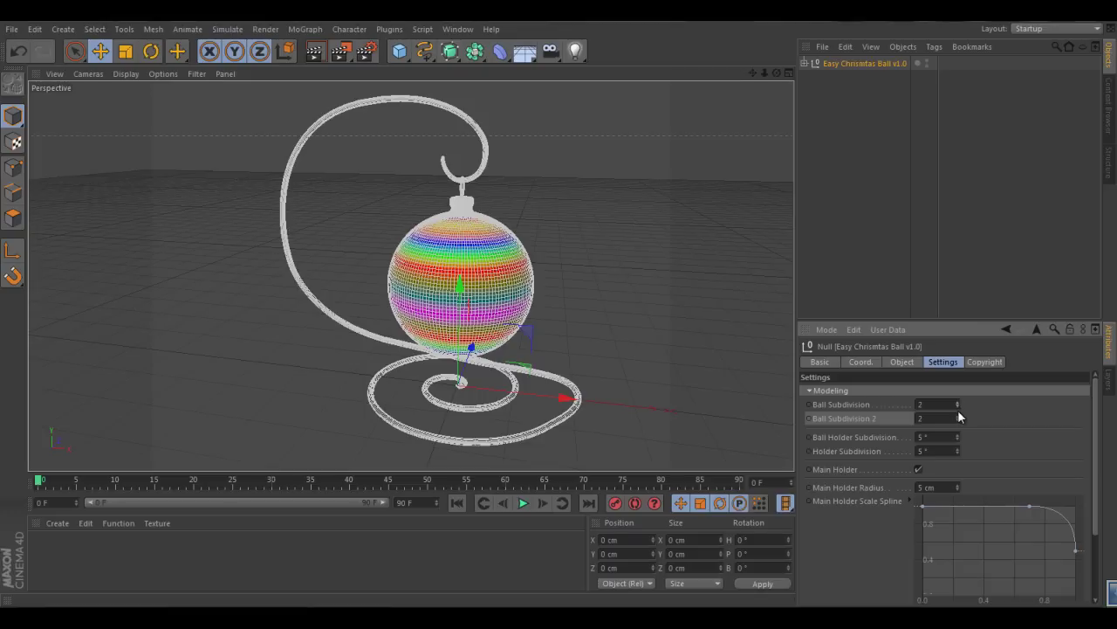
click(958, 407)
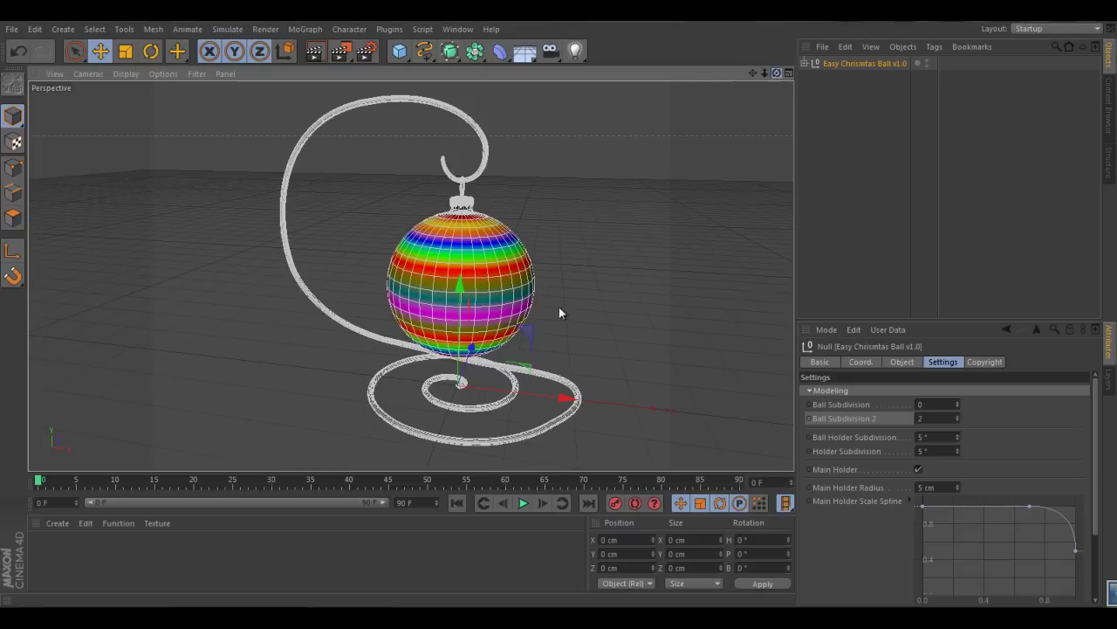
mouse_move(558, 312)
alt+mouse_down()
mouse_move(537, 317)
mouse_move(559, 311)
alt+mouse_up()
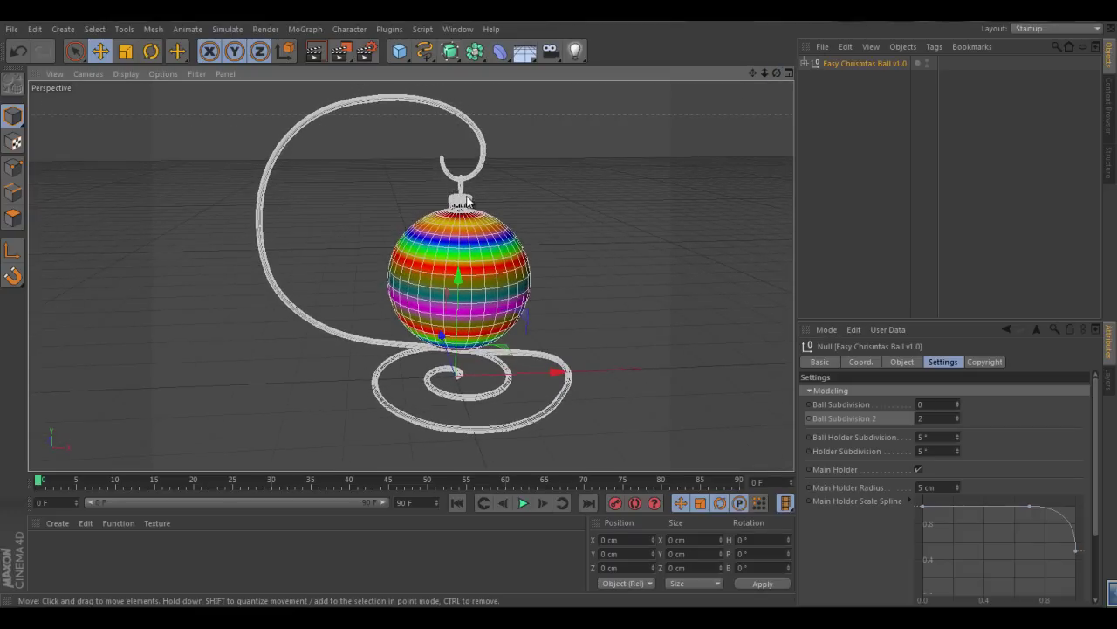
alt+right_drag(467, 201, 569, 190)
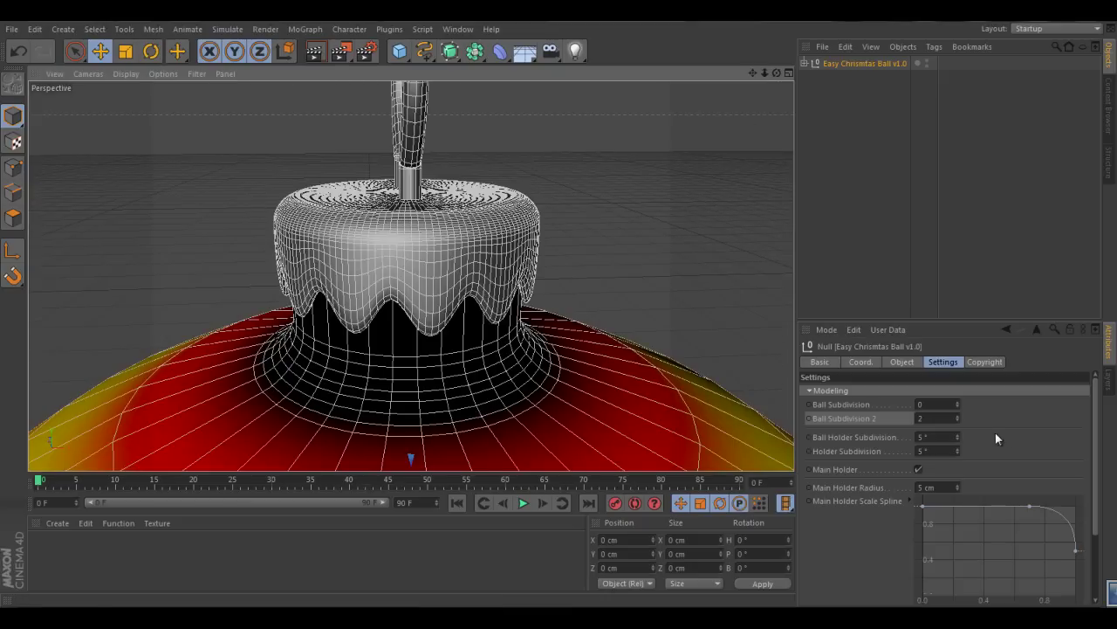
click(958, 420)
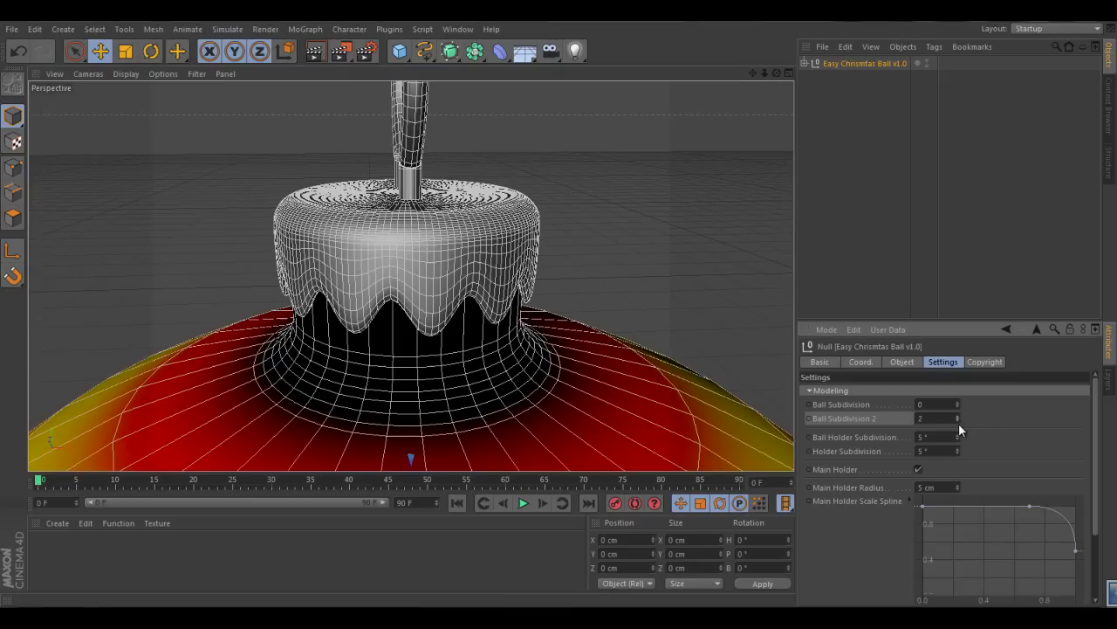
click(959, 417)
click(960, 402)
alt+right_drag(533, 273, 329, 392)
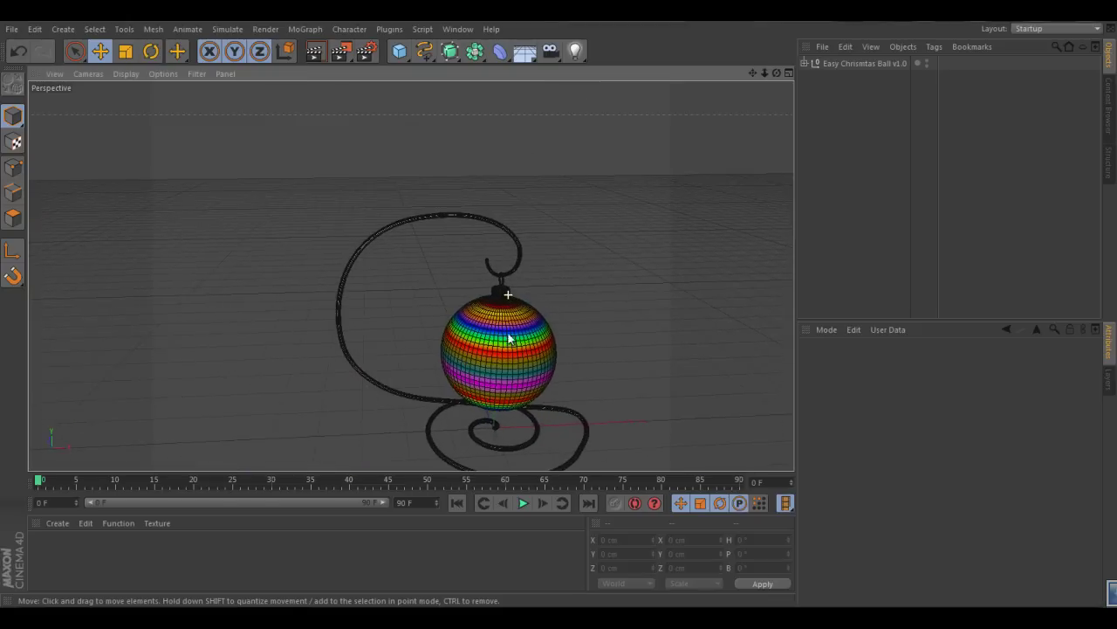
mouse_move(329, 392)
alt+mouse_down()
mouse_move(476, 295)
mouse_move(409, 274)
mouse_move(389, 311)
mouse_move(387, 297)
alt+mouse_up()
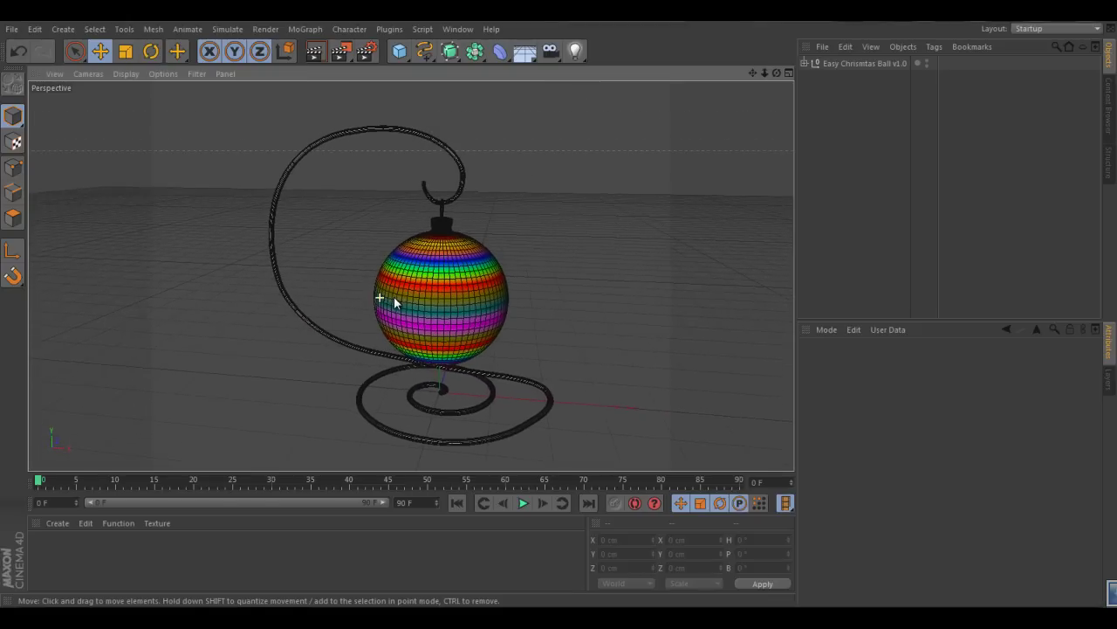
Step: Return to Gouraud Shading and test Ball Holder Subdivision, settling on 5°
click(860, 63)
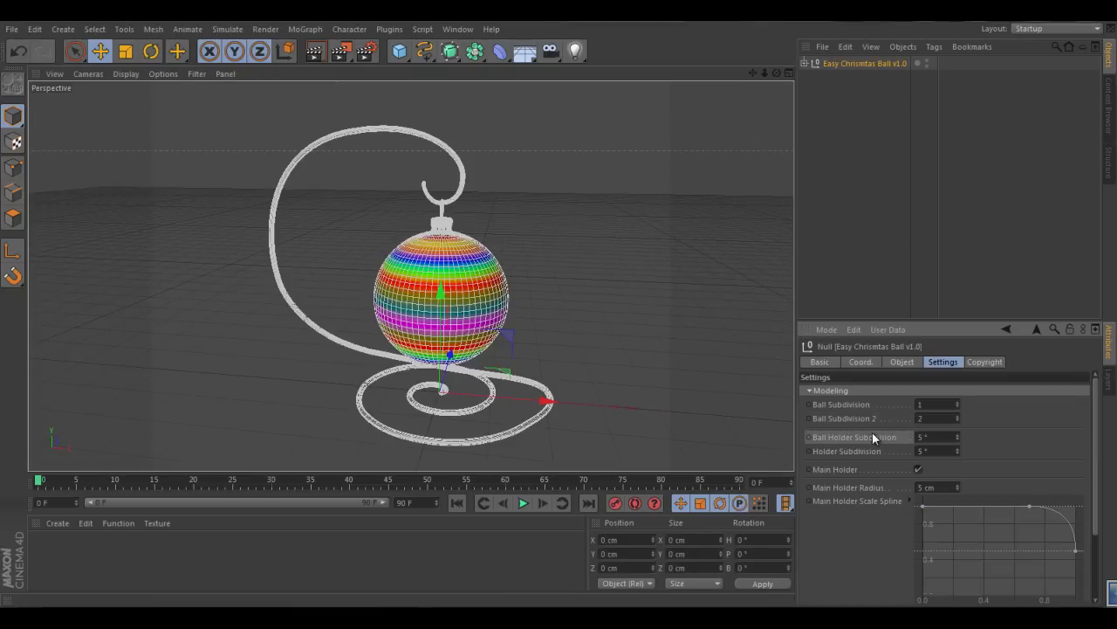
click(126, 73)
click(140, 93)
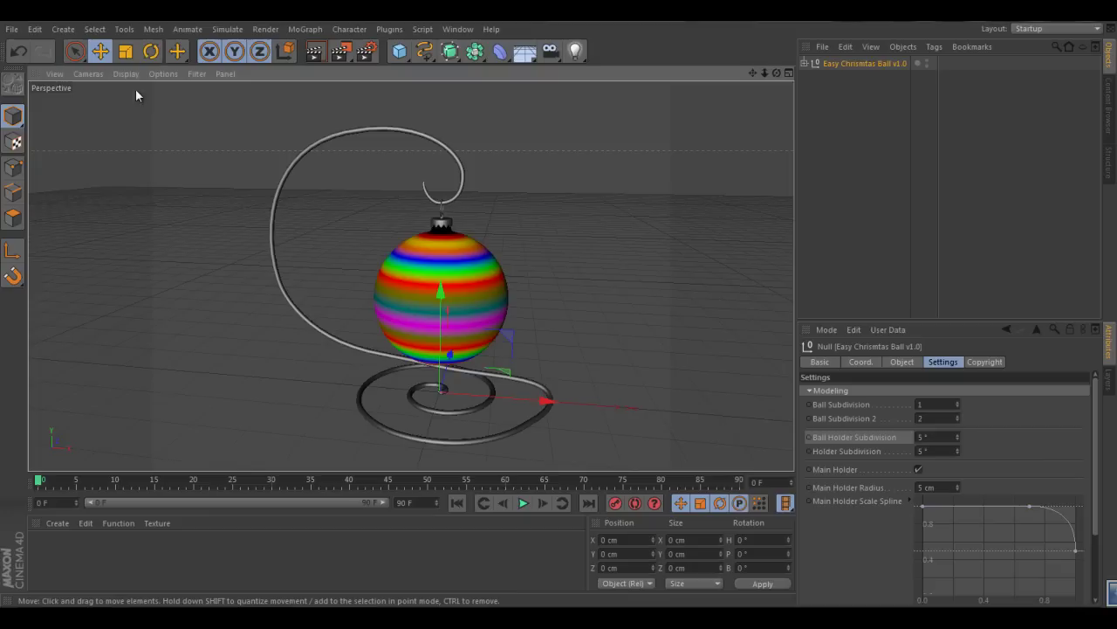
drag(962, 441, 960, 428)
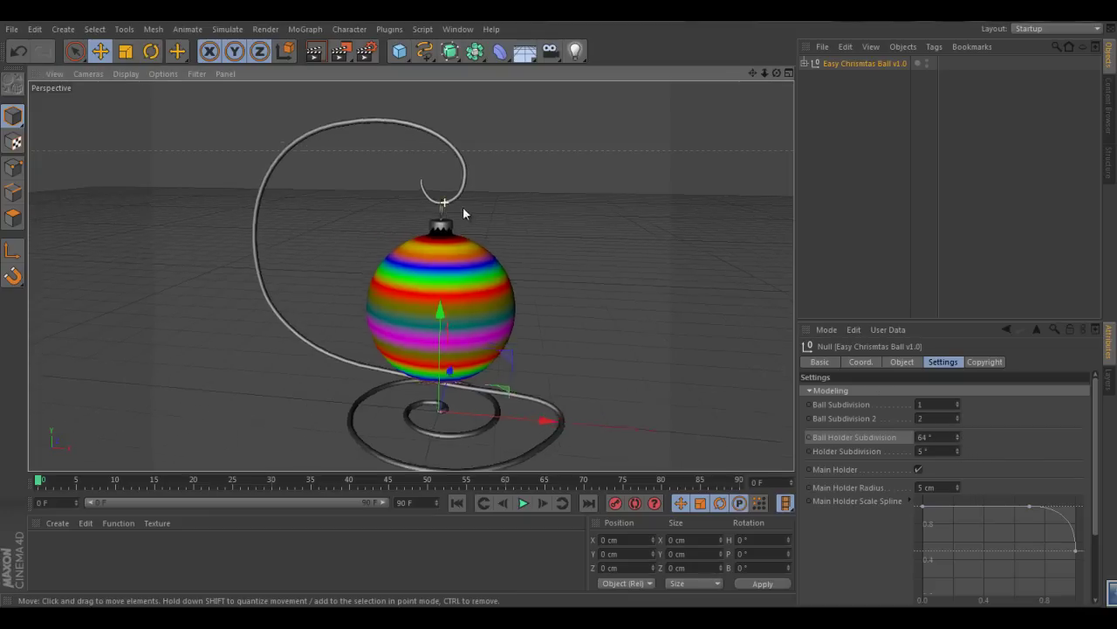
scroll(463, 206, up, 10)
scroll(556, 209, down, 5)
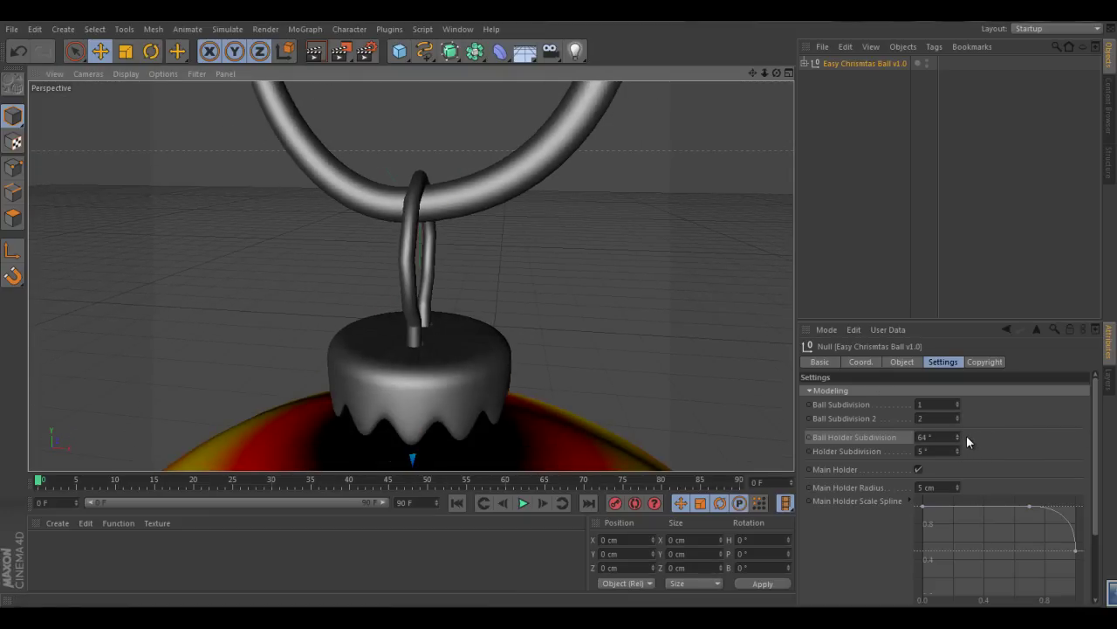
drag(961, 440, 944, 437)
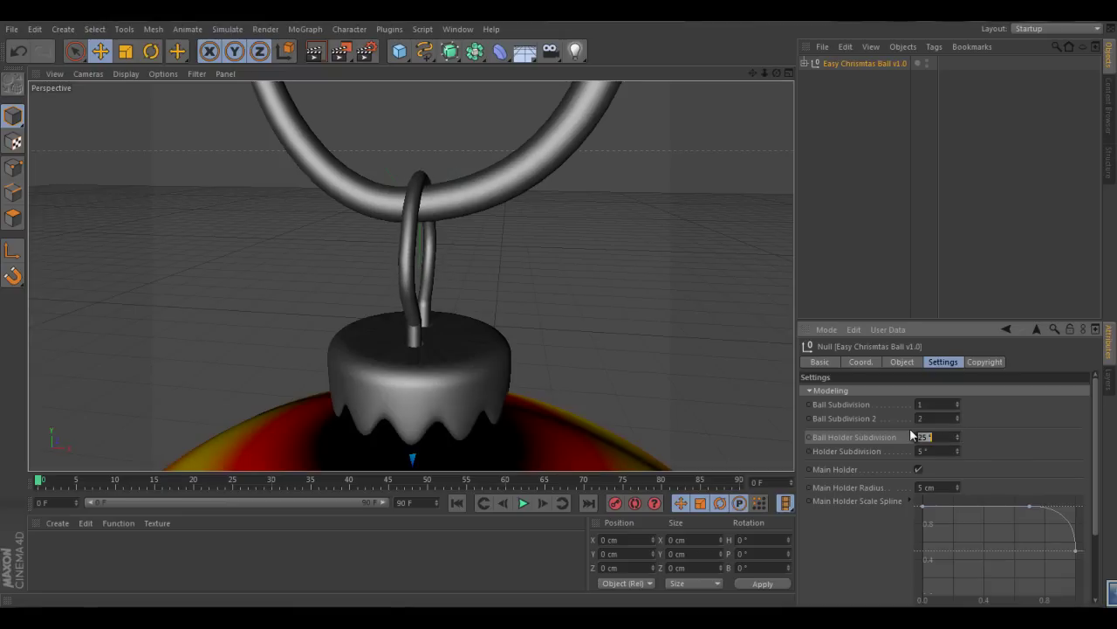
key(Return)
Step: Test Holder Subdivision at 5° and toggle the Main Holder stand off and back on
scroll(431, 438, down, 5)
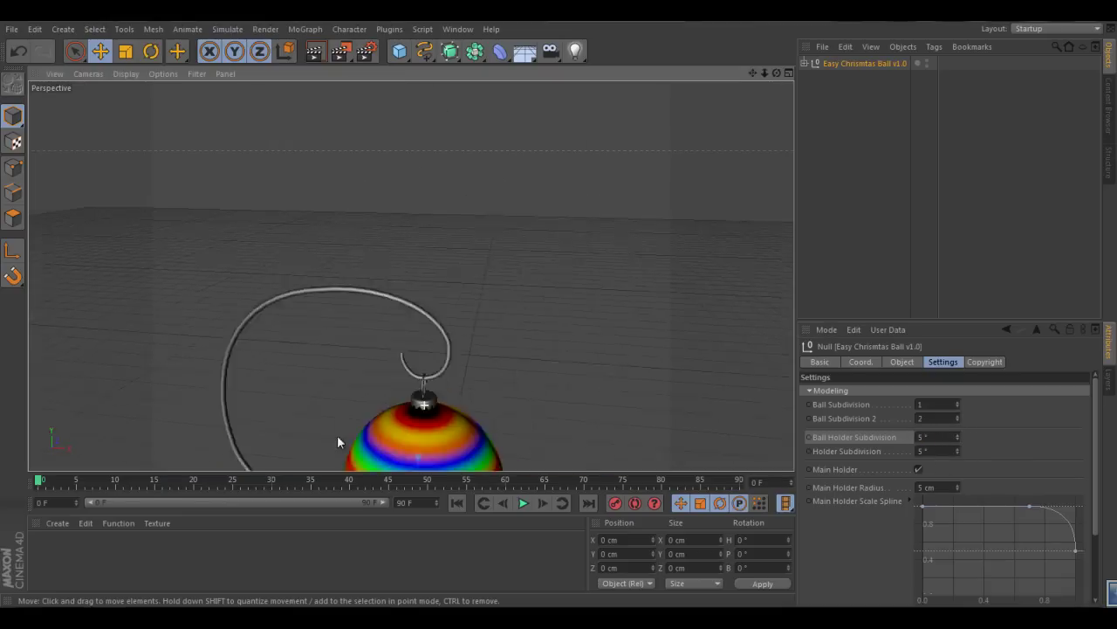
alt+drag(432, 298, 466, 207)
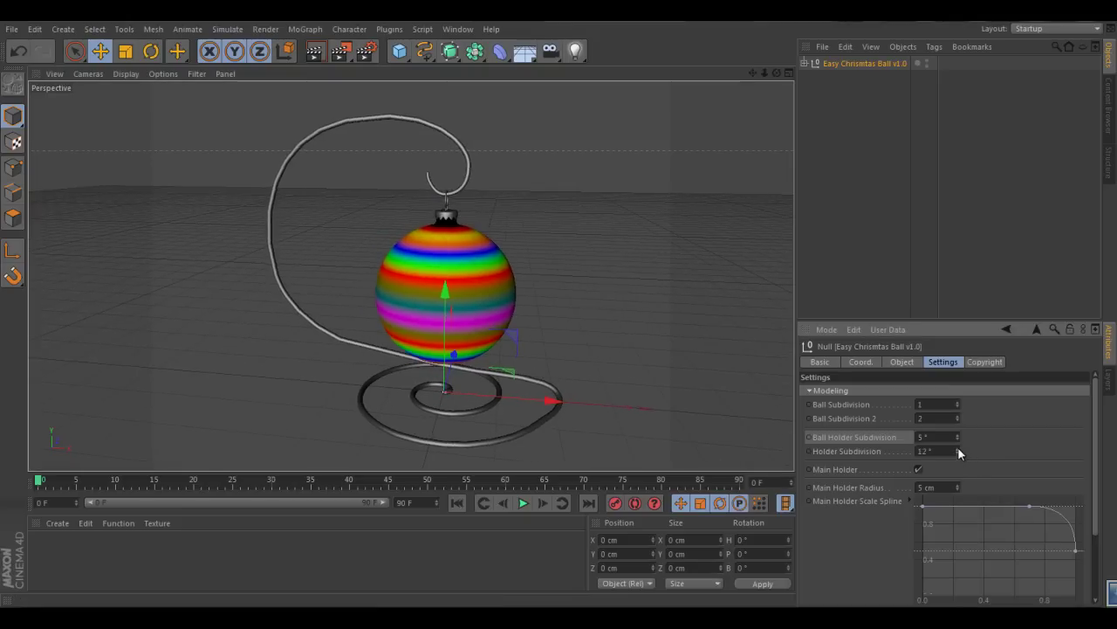
mouse_move(958, 447)
mouse_down()
mouse_move(961, 460)
mouse_move(958, 448)
mouse_up()
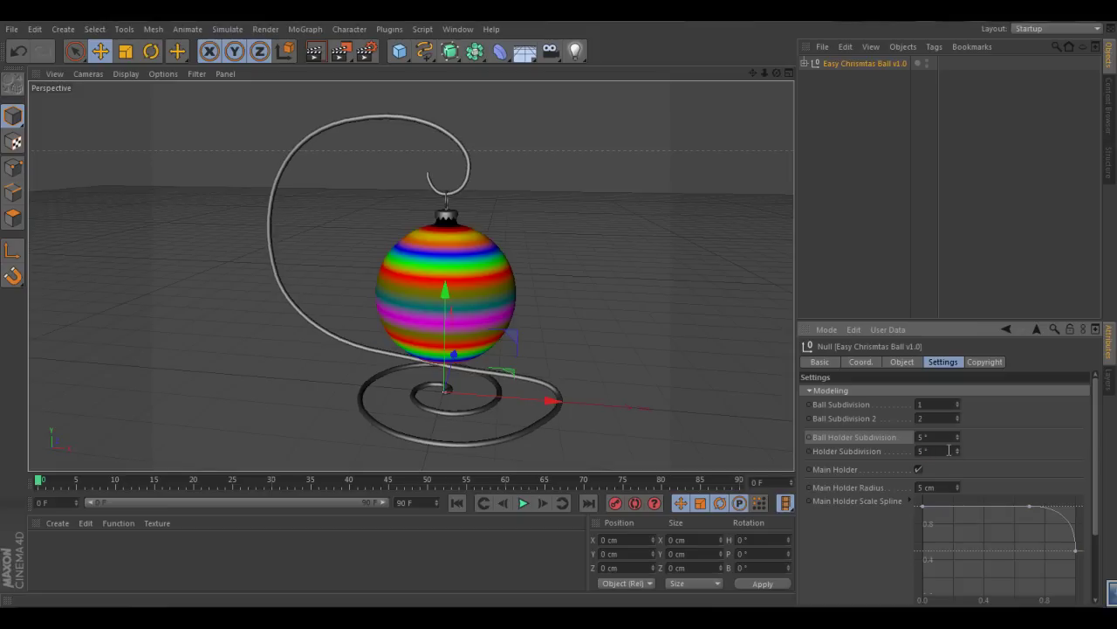
click(920, 470)
click(903, 470)
click(903, 469)
click(904, 470)
click(904, 470)
click(904, 470)
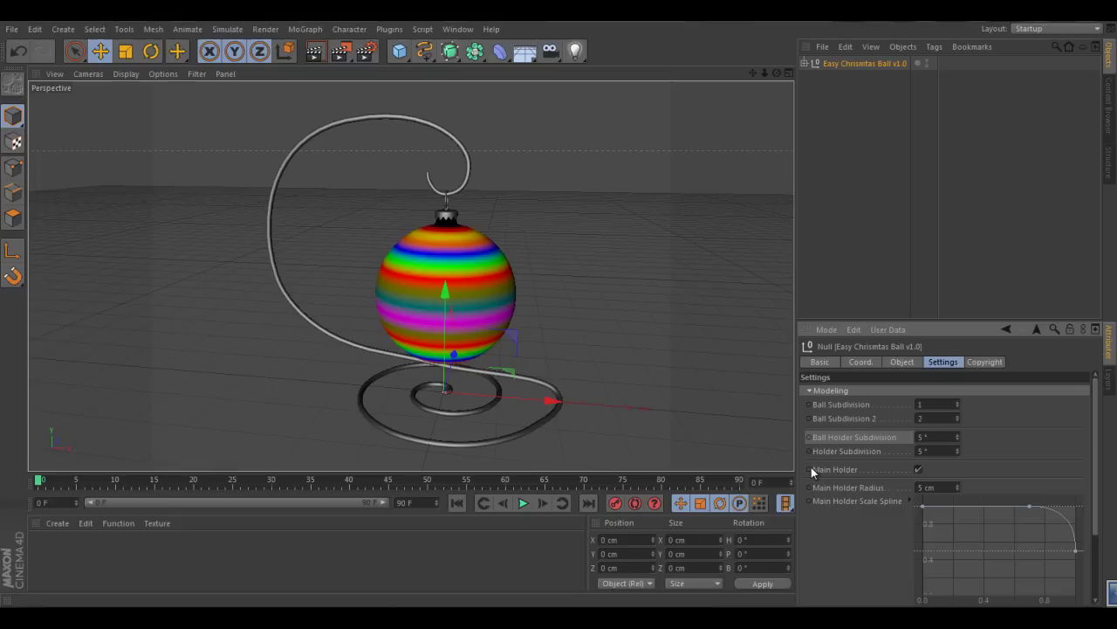
drag(797, 463, 765, 452)
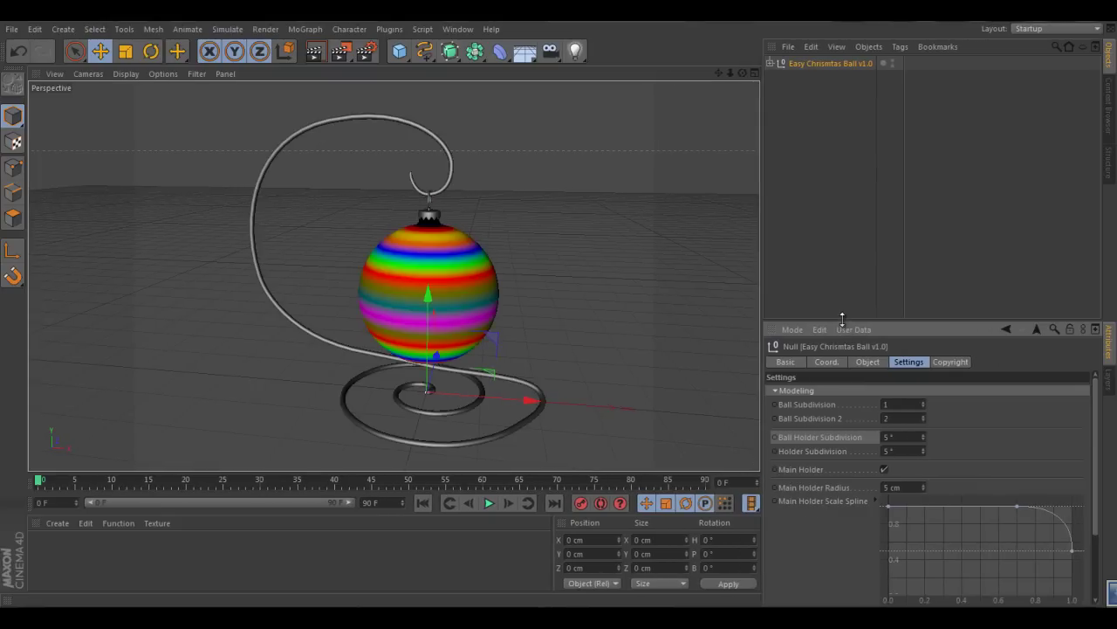
Step: Taper the Main Holder Scale Spline at both ends and set Main Holder Radius to 4 cm
drag(841, 316, 866, 171)
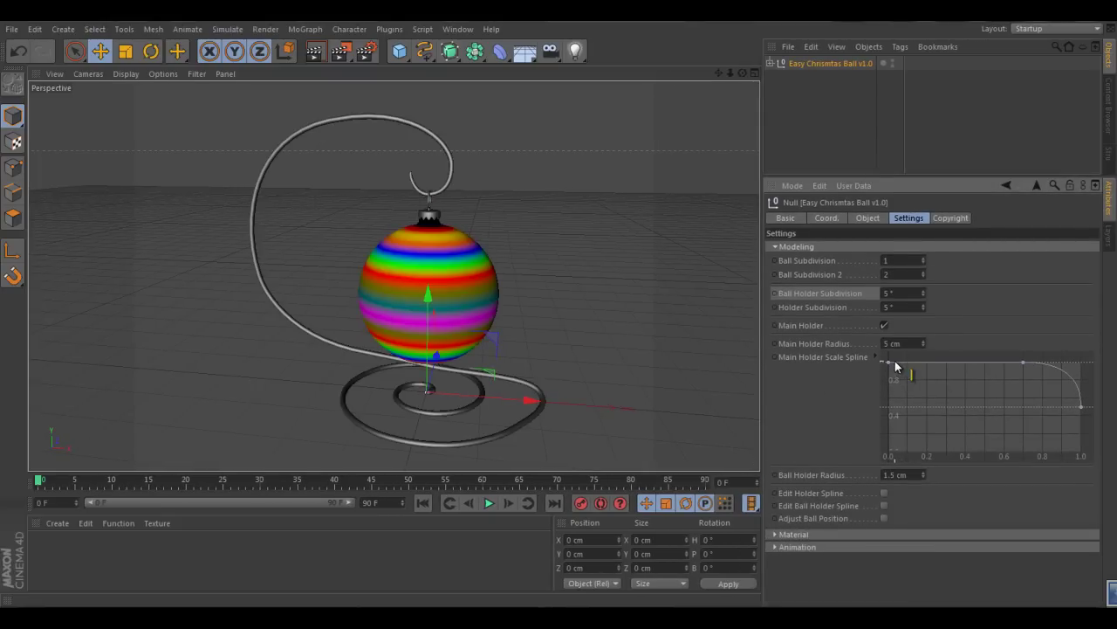
drag(887, 363, 934, 438)
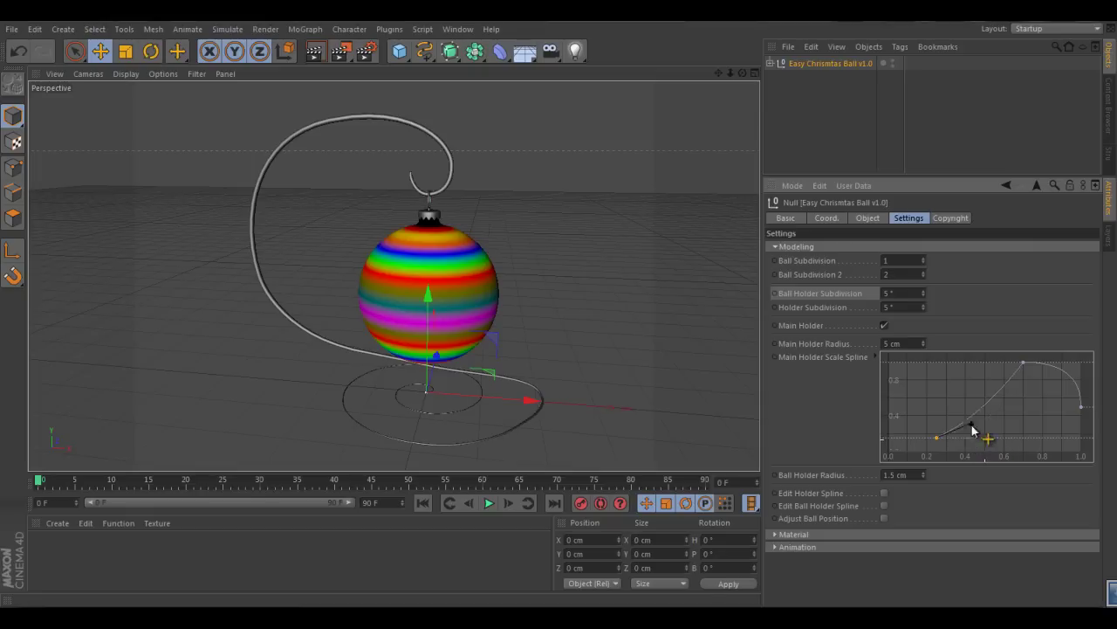
drag(974, 429, 938, 399)
mouse_move(937, 442)
mouse_down()
mouse_move(970, 392)
mouse_move(950, 387)
mouse_move(955, 411)
mouse_move(953, 384)
mouse_move(935, 429)
mouse_up()
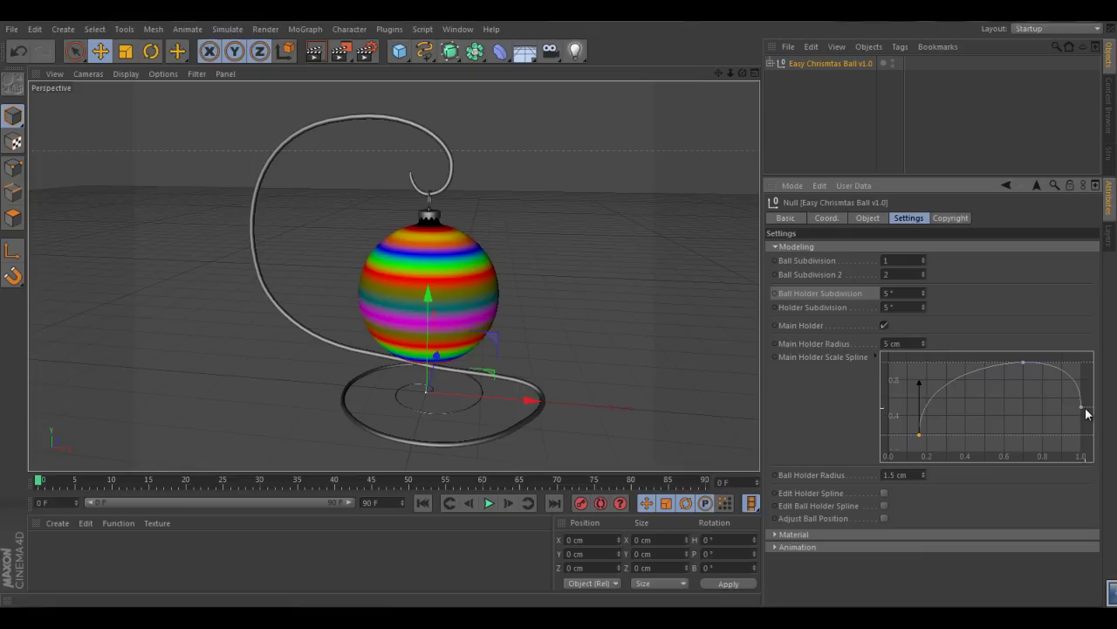
mouse_move(1082, 412)
mouse_down()
mouse_move(1056, 411)
mouse_move(1090, 387)
mouse_move(1076, 443)
mouse_move(1079, 426)
mouse_up()
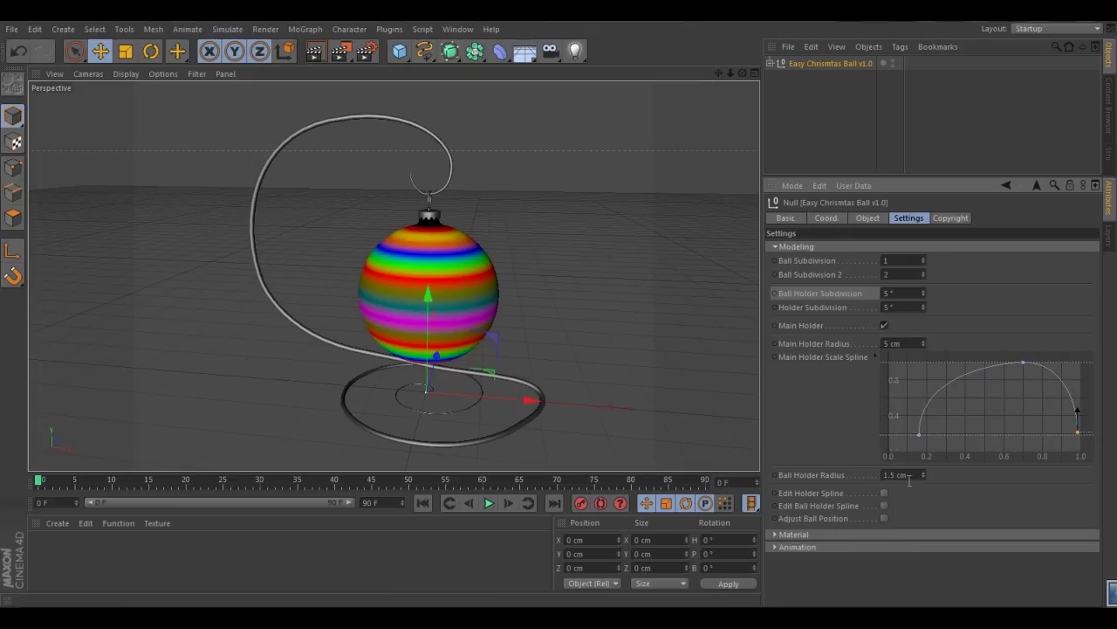
drag(922, 343, 924, 343)
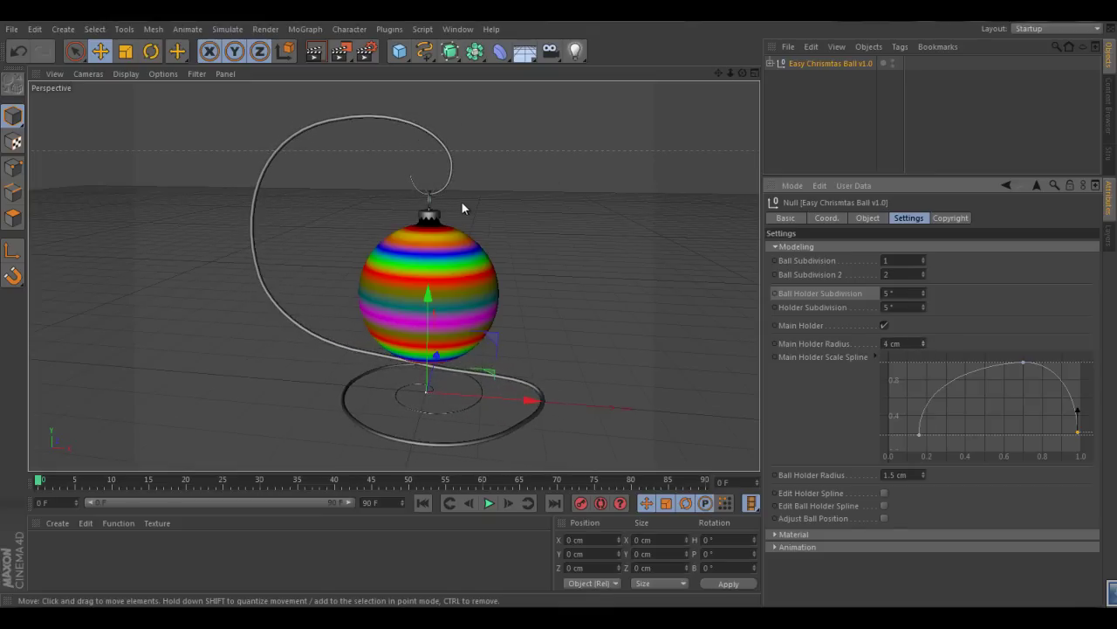
Step: Try Ball Holder Radius at 4.5 and 5 cm, then settle on 1.5 cm
scroll(426, 191, up, 5)
scroll(499, 209, up, 5)
scroll(534, 213, down, 2)
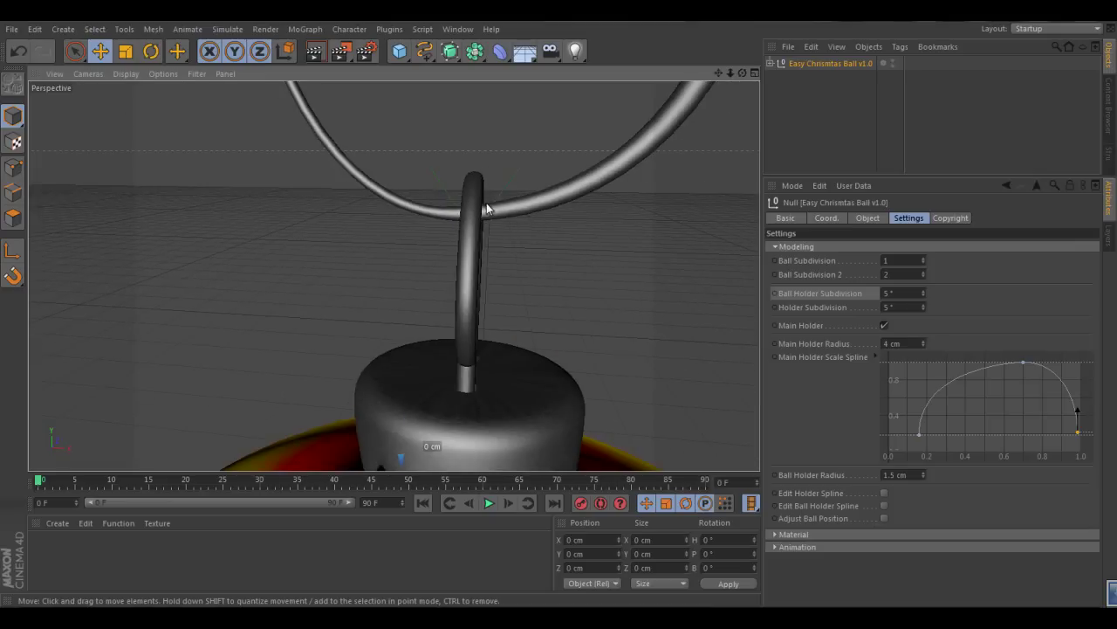
mouse_move(486, 203)
alt+mouse_down()
mouse_move(398, 270)
mouse_move(551, 219)
mouse_move(463, 260)
mouse_move(525, 235)
alt+mouse_up()
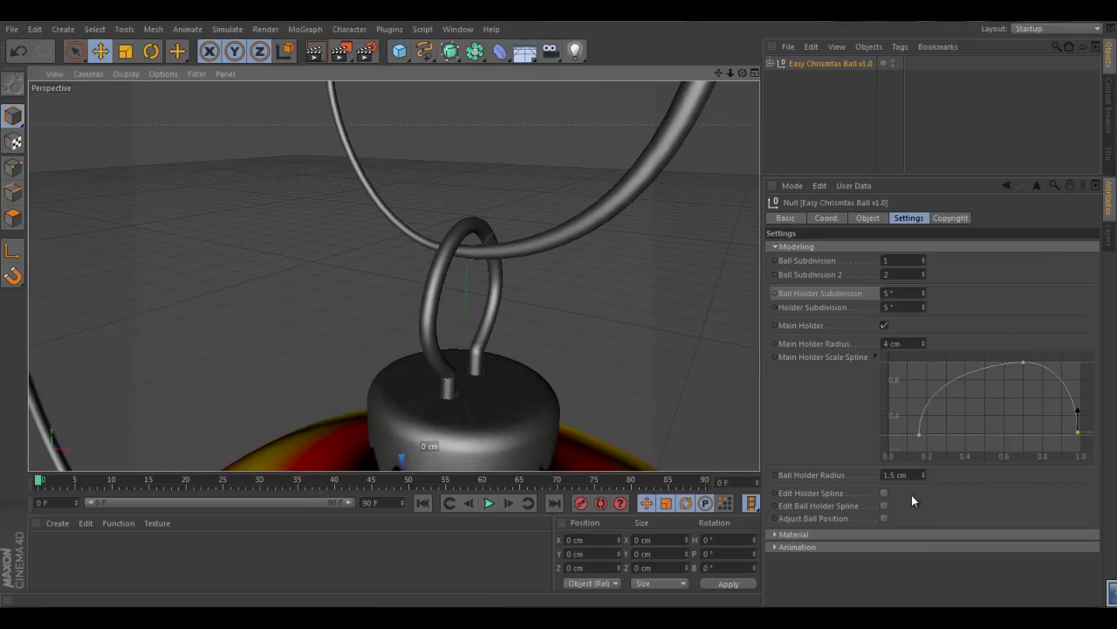
drag(925, 473, 922, 471)
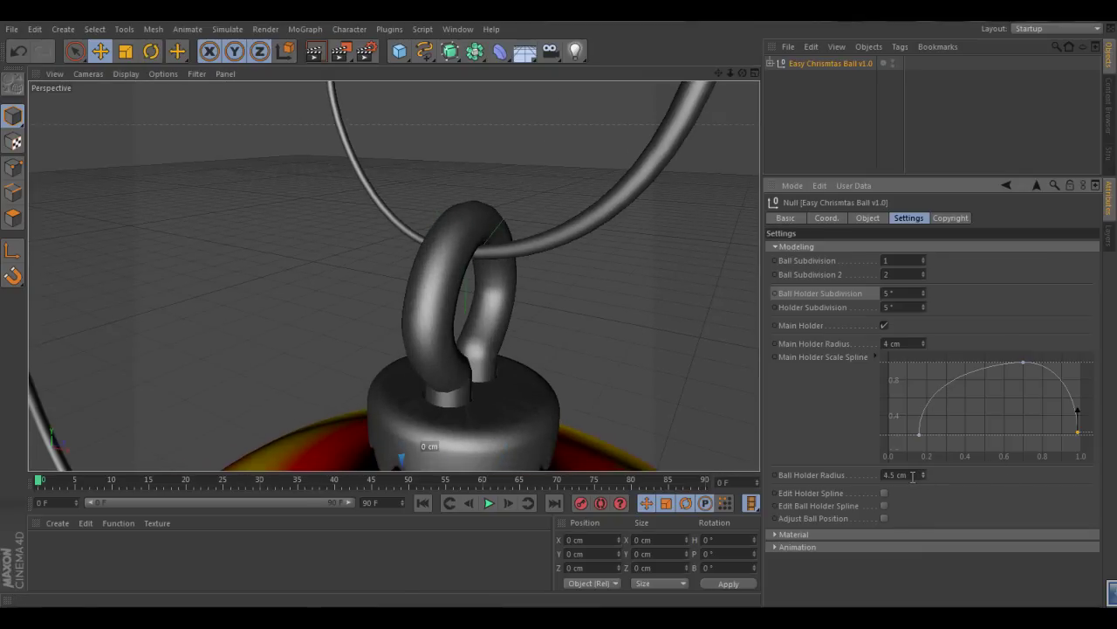
click(913, 474)
key(Return)
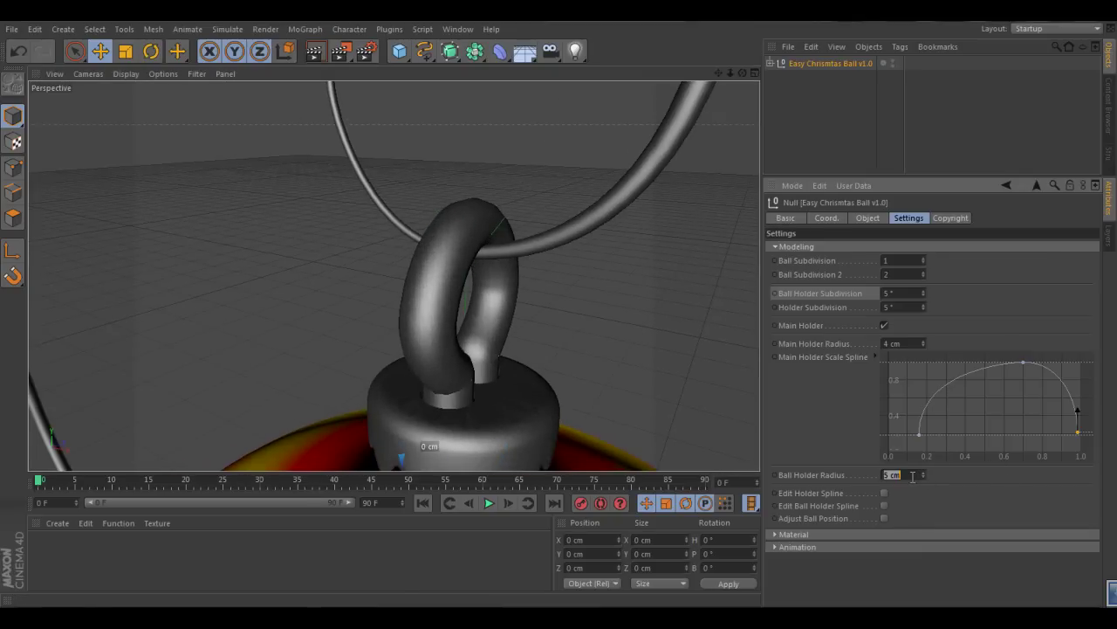
text(1.5)
key(Return)
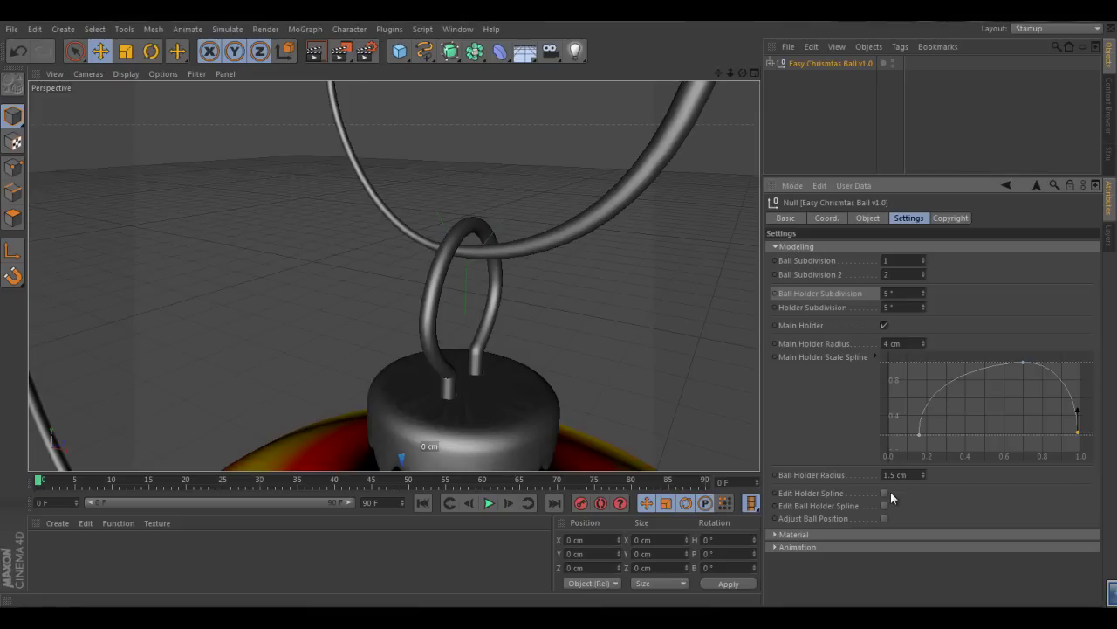
Step: Enable Edit Holder Spline, move a stand point next to the hook, and check the tube
click(778, 63)
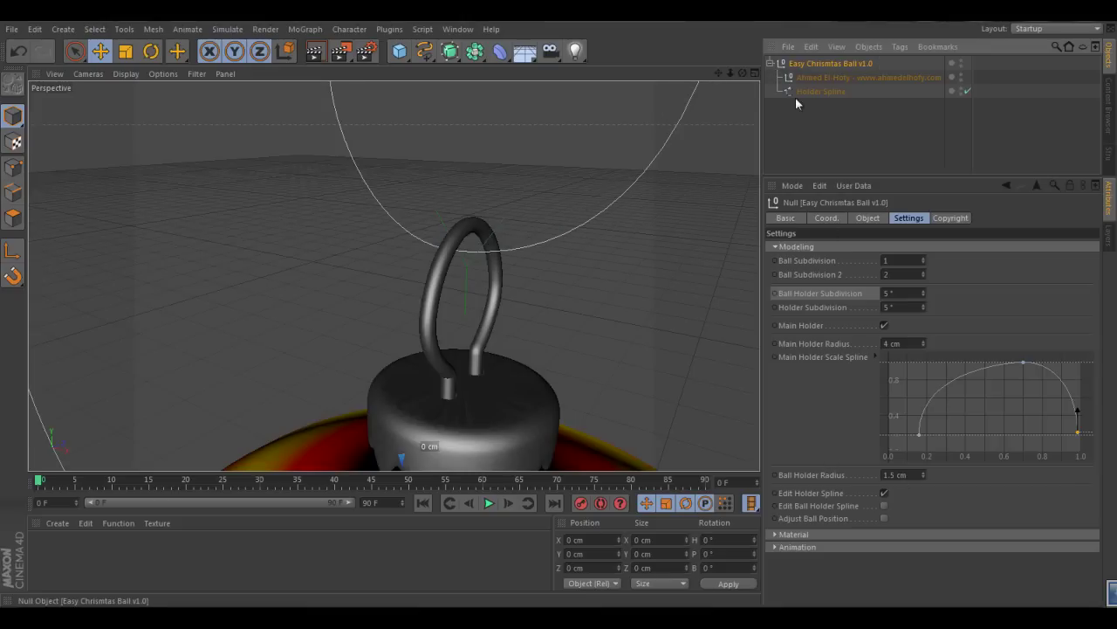
click(818, 91)
key(o)
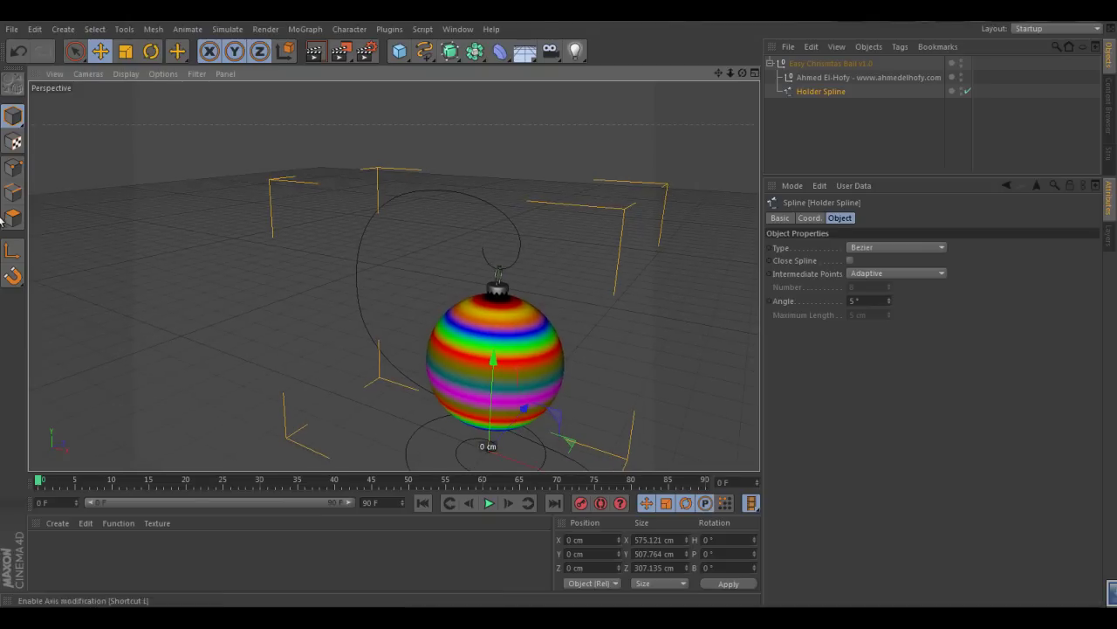
click(13, 166)
click(74, 50)
click(112, 90)
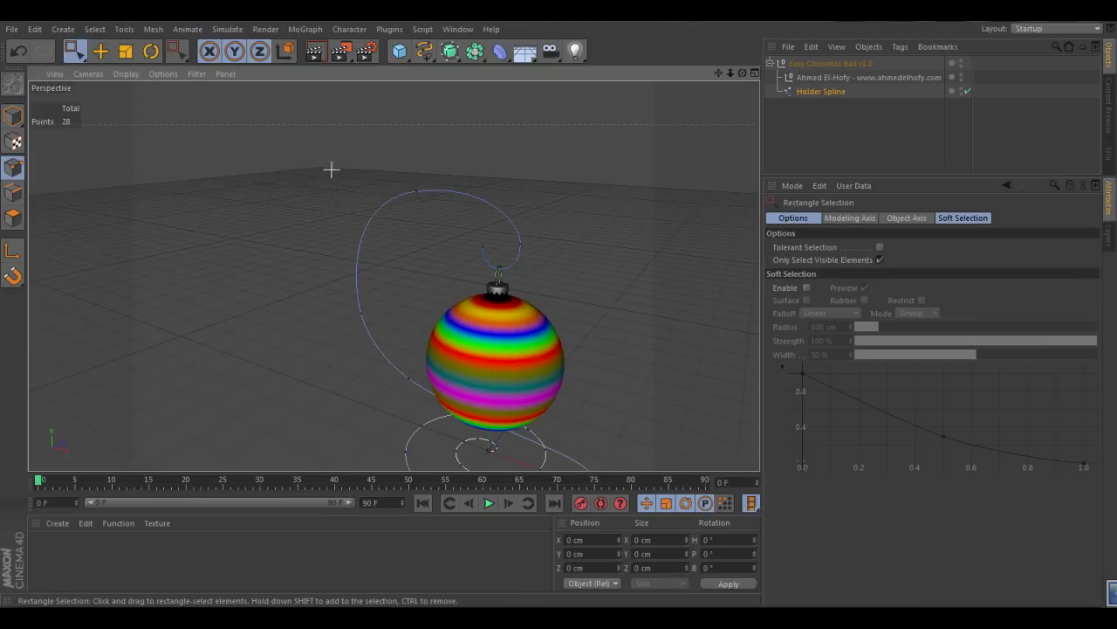
key(e)
mouse_move(331, 169)
mouse_down()
mouse_move(421, 218)
mouse_move(306, 332)
mouse_move(511, 326)
mouse_up()
mouse_move(486, 229)
mouse_down()
mouse_move(575, 246)
mouse_move(559, 242)
mouse_move(564, 337)
mouse_move(620, 381)
mouse_move(711, 349)
mouse_up()
click(829, 63)
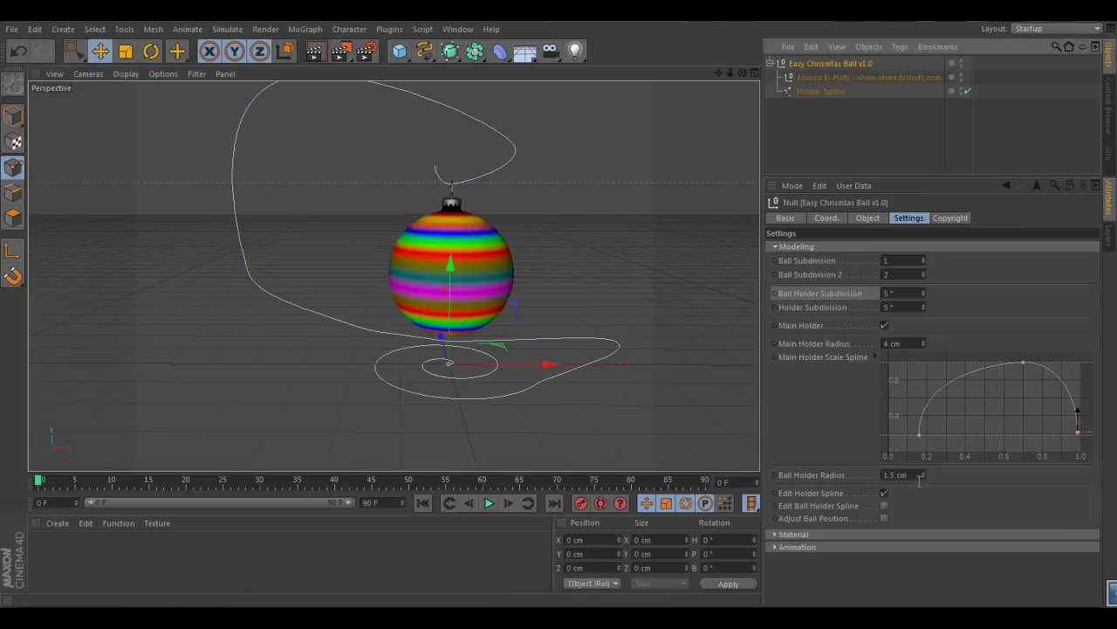
click(884, 492)
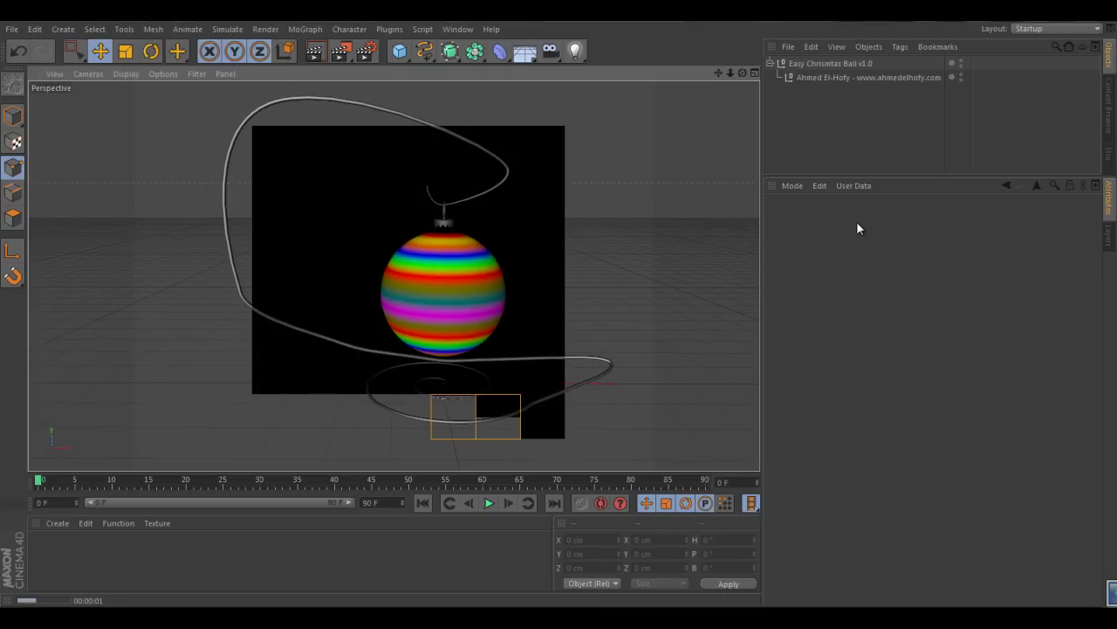
click(827, 65)
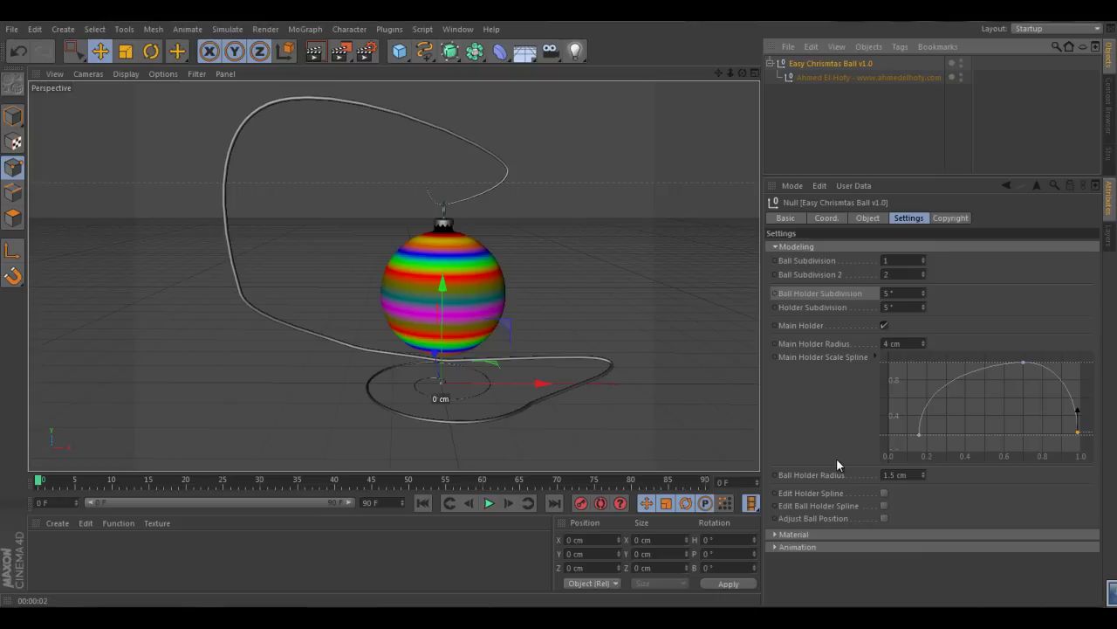
Step: Give all Holder Spline points Soft Interpolation
click(885, 492)
click(820, 91)
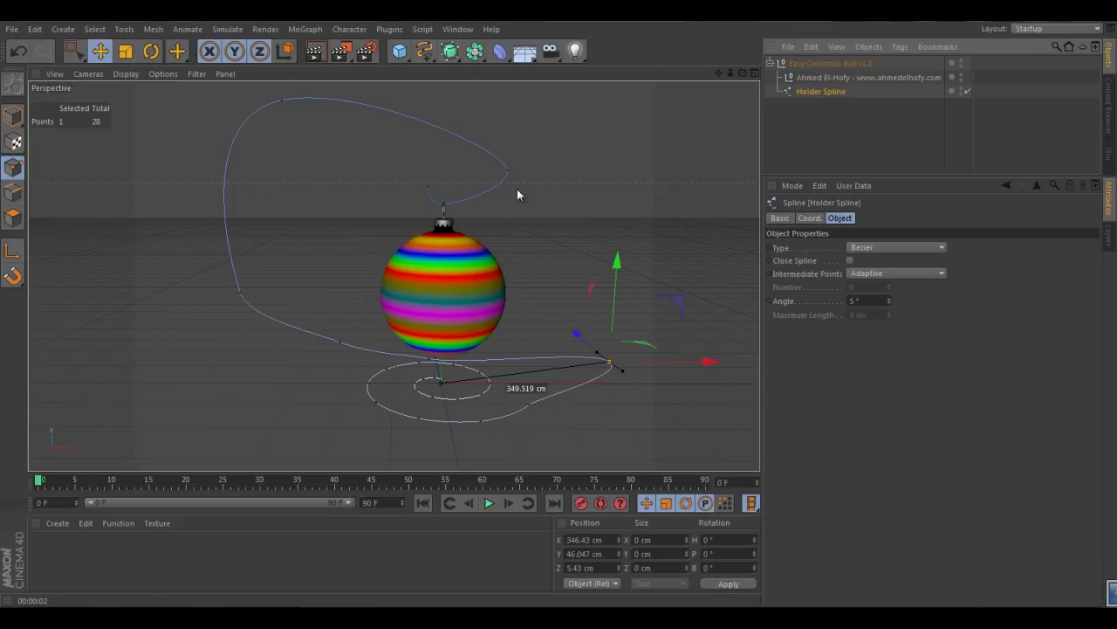
key(ctrl+a)
right_click(209, 306)
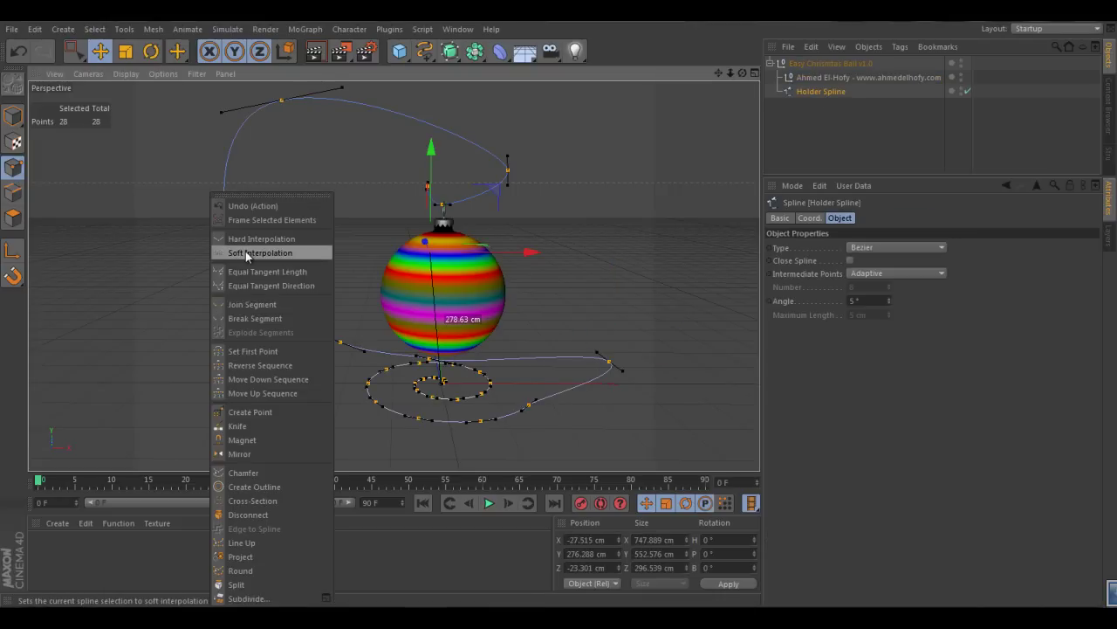
click(245, 250)
Step: Turn off Edit Holder Spline and render a preview, zooming in on the hook and cap
click(858, 147)
click(811, 63)
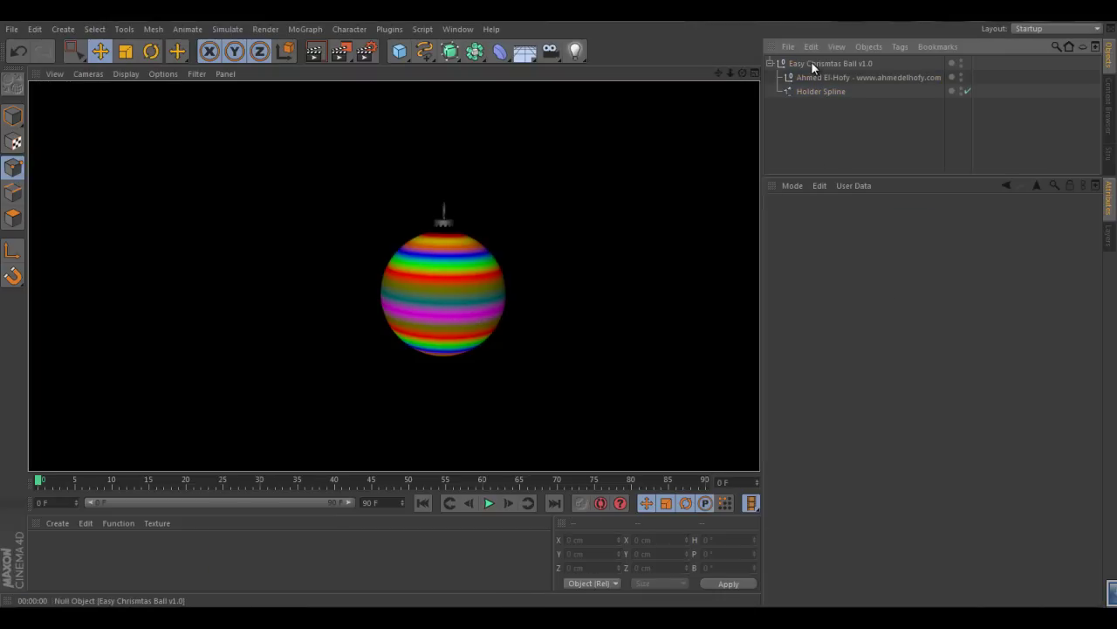
click(884, 492)
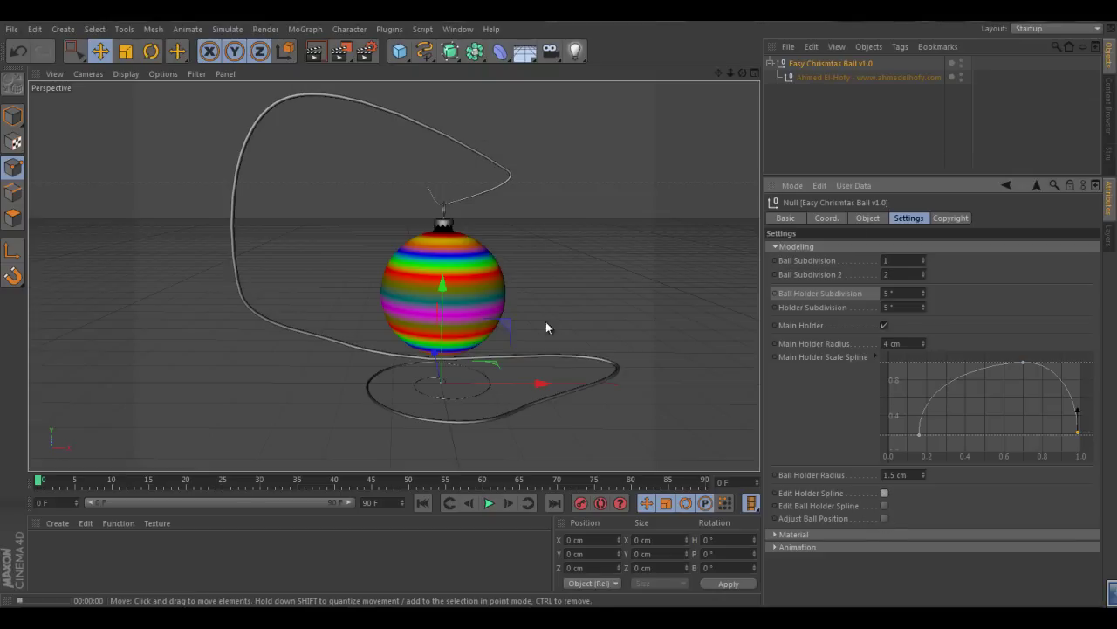
key(ctrl+r)
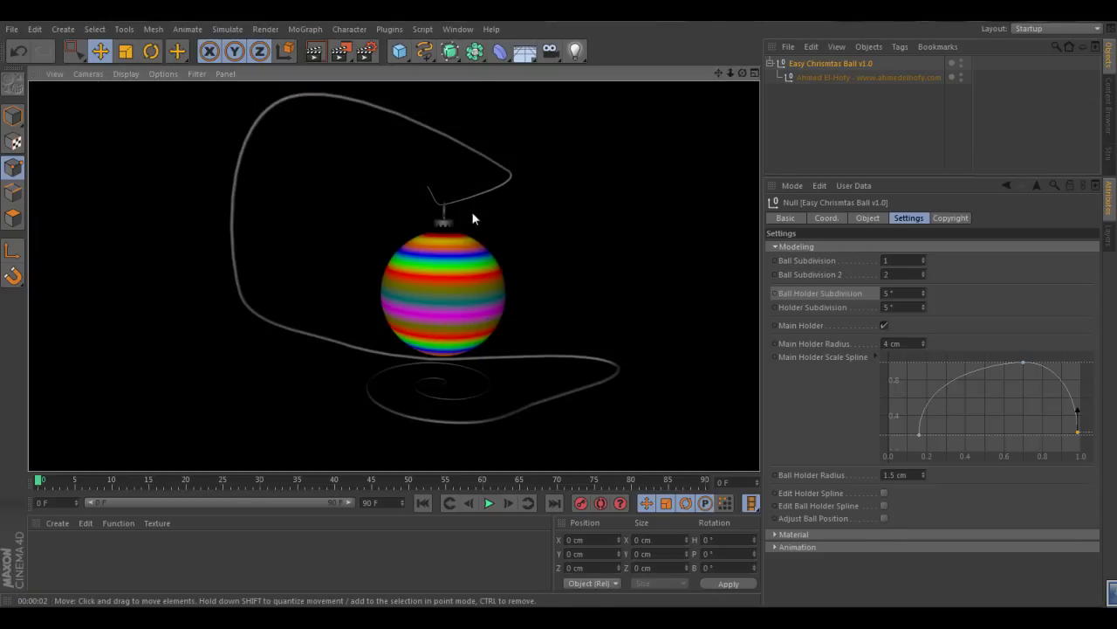
mouse_move(471, 212)
alt+mouse_down()
mouse_move(376, 200)
mouse_move(460, 241)
alt+mouse_up()
mouse_move(493, 210)
alt+right_down()
mouse_move(563, 208)
mouse_move(644, 258)
alt+right_up()
Step: Briefly re-enable Edit Holder Spline, then switch it back off
click(885, 495)
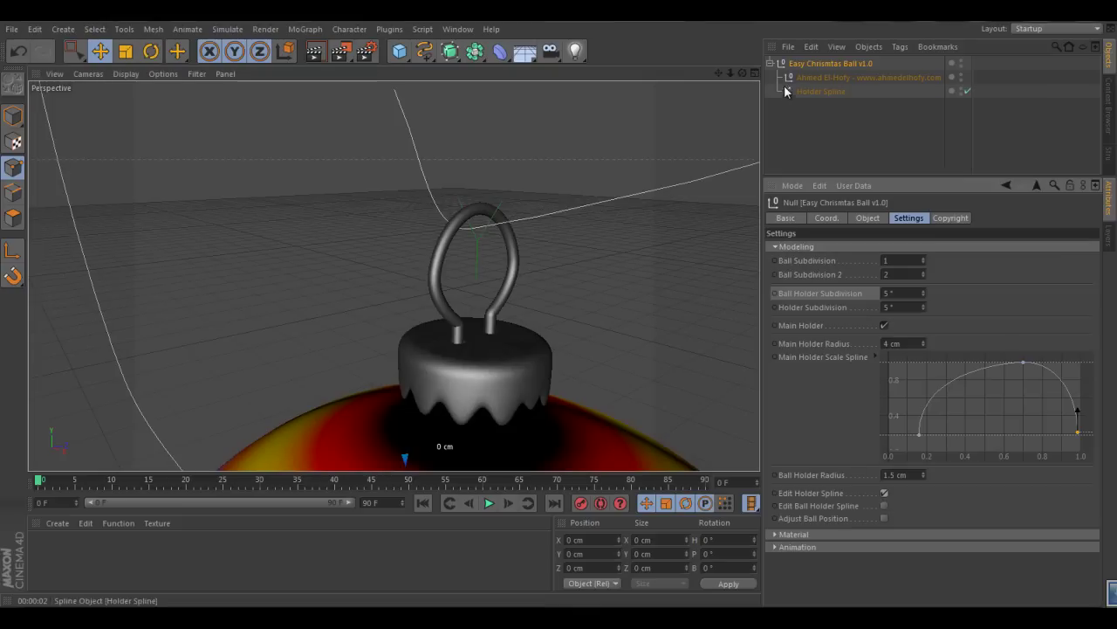
click(823, 91)
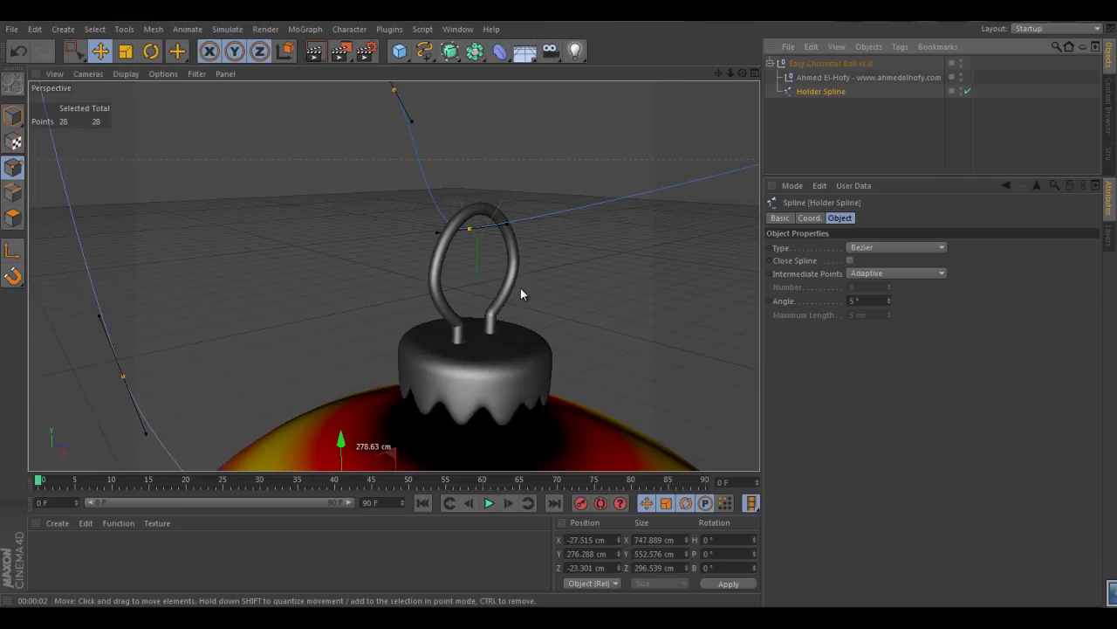
click(825, 67)
click(884, 493)
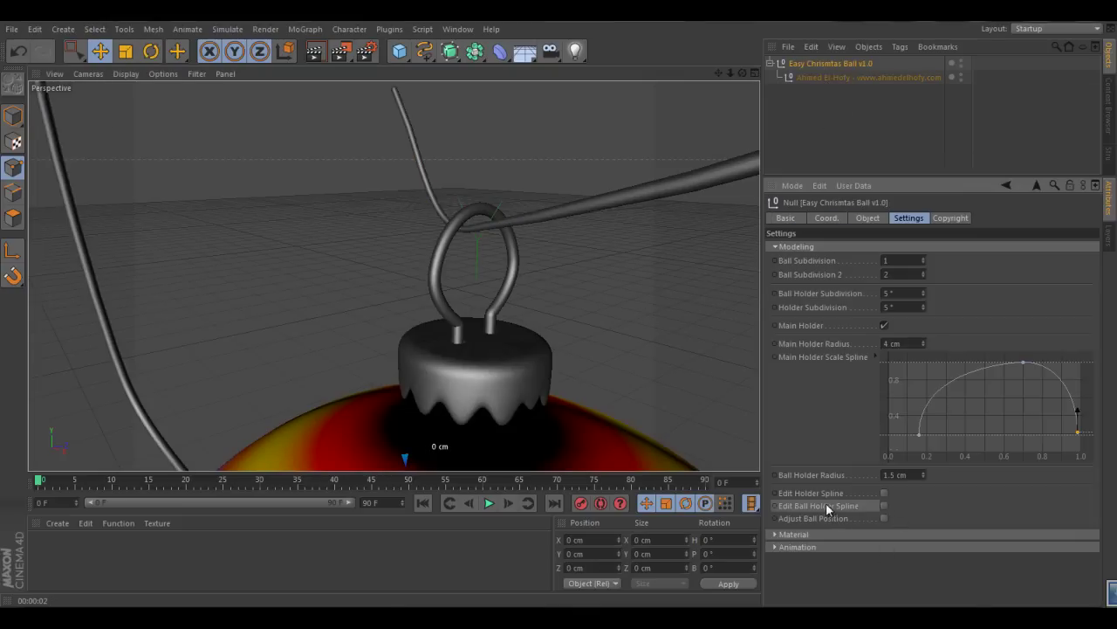
Step: Enable Edit Ball Holder Spline and shift the hook loop points about 3.8 cm onto the wire
click(883, 506)
click(828, 91)
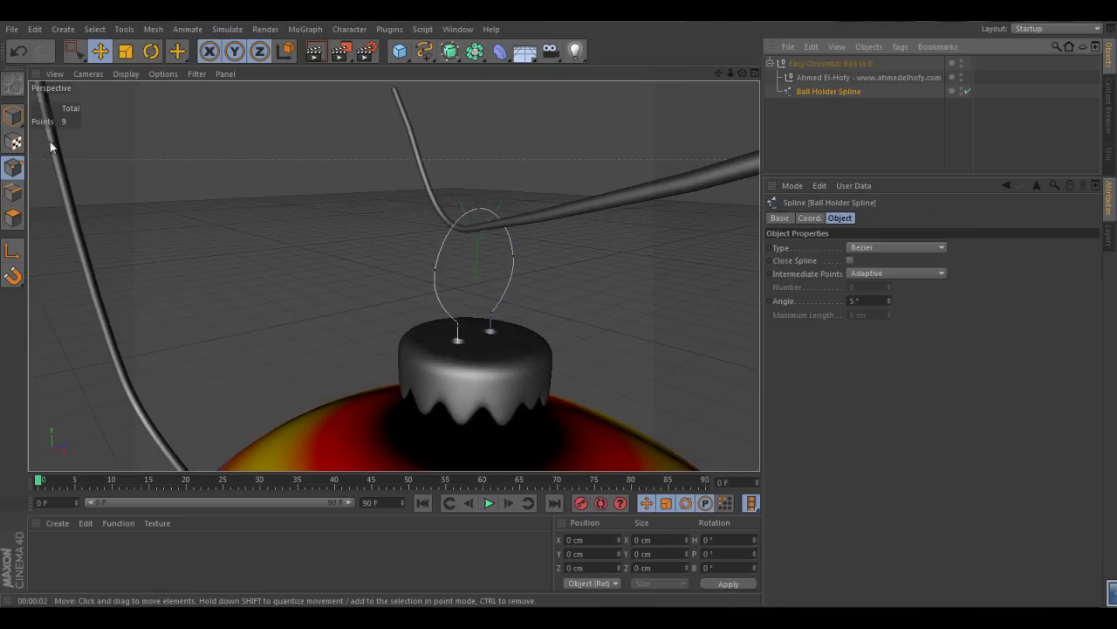
key(0)
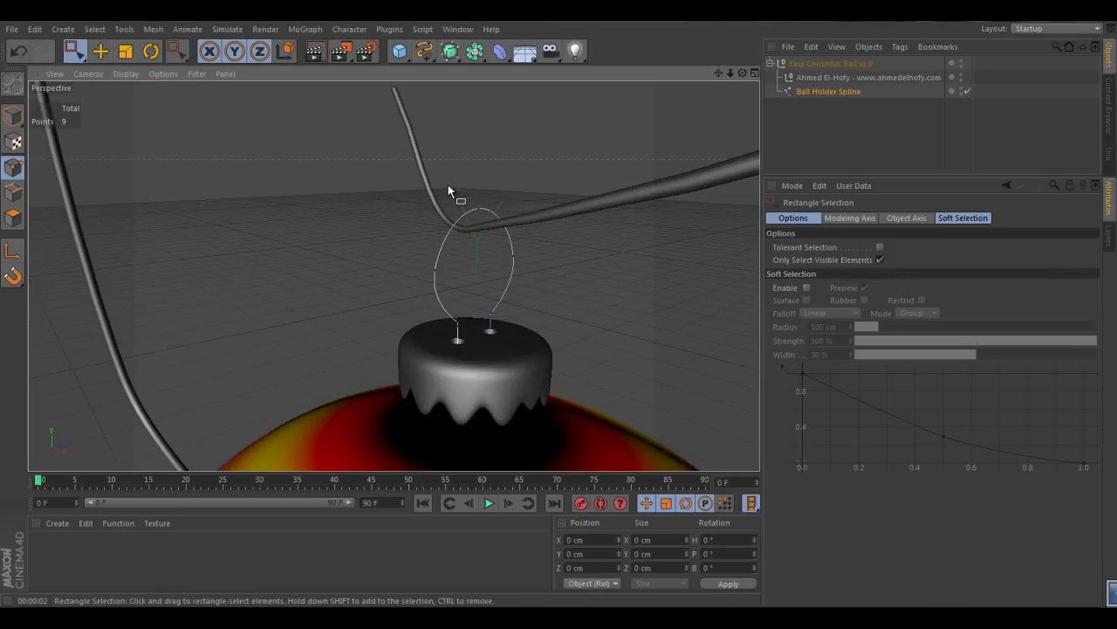
mouse_move(448, 185)
mouse_down()
mouse_move(488, 259)
mouse_move(368, 159)
mouse_move(639, 446)
mouse_up()
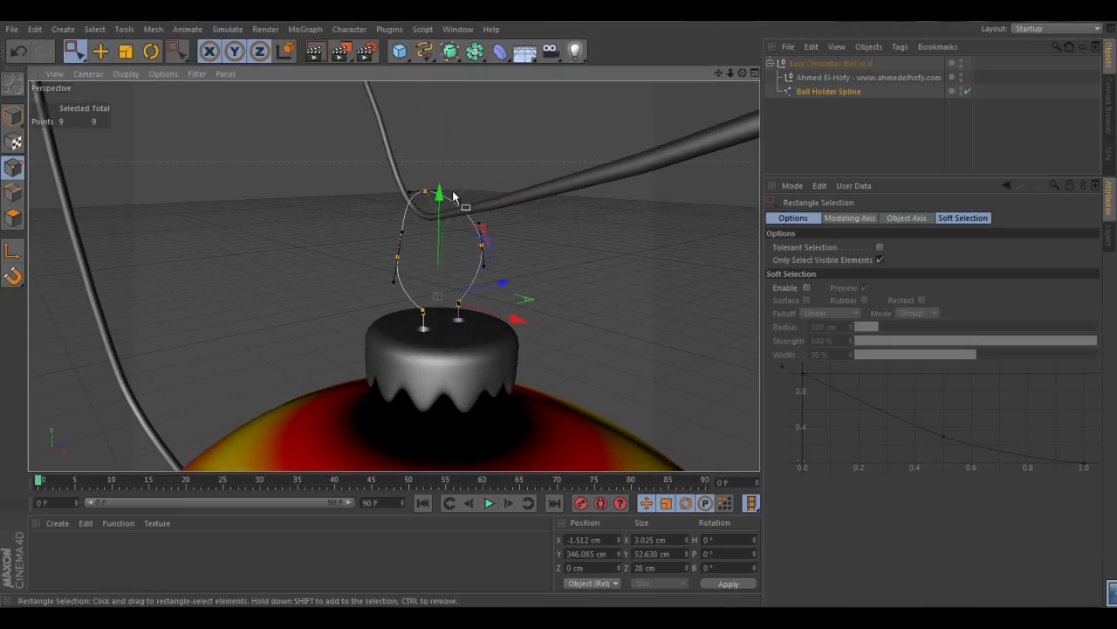
drag(439, 188, 442, 204)
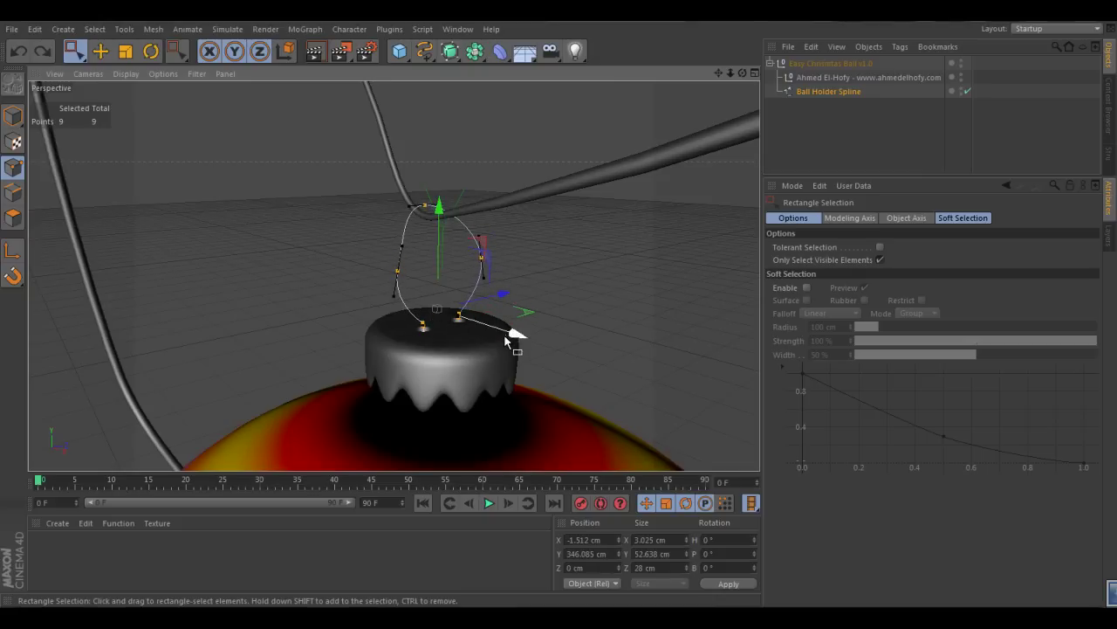
drag(515, 336, 522, 323)
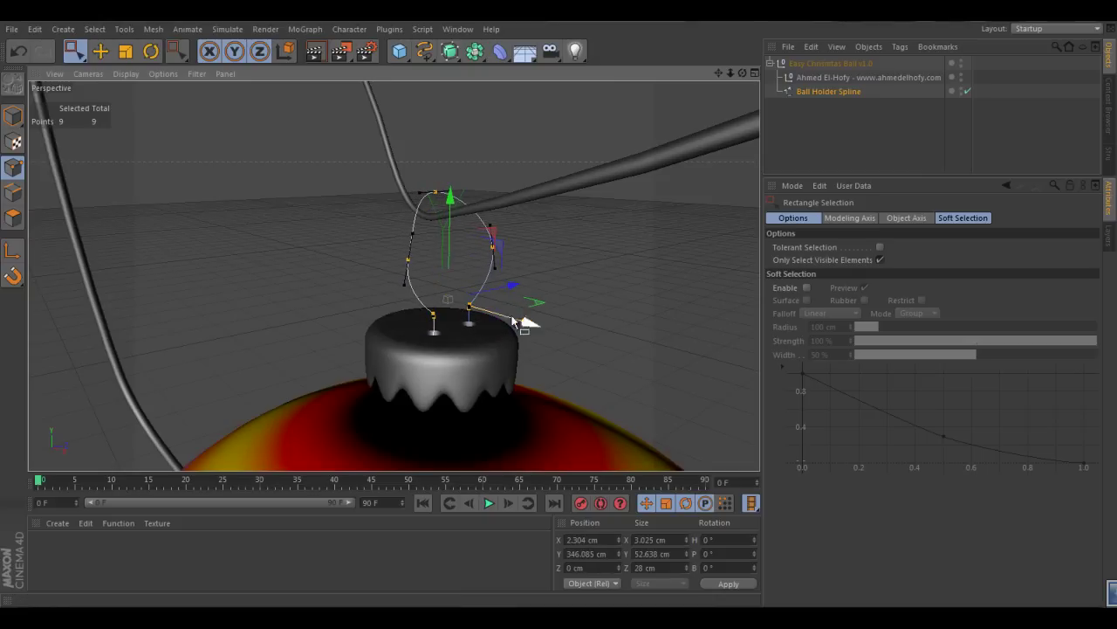
click(815, 64)
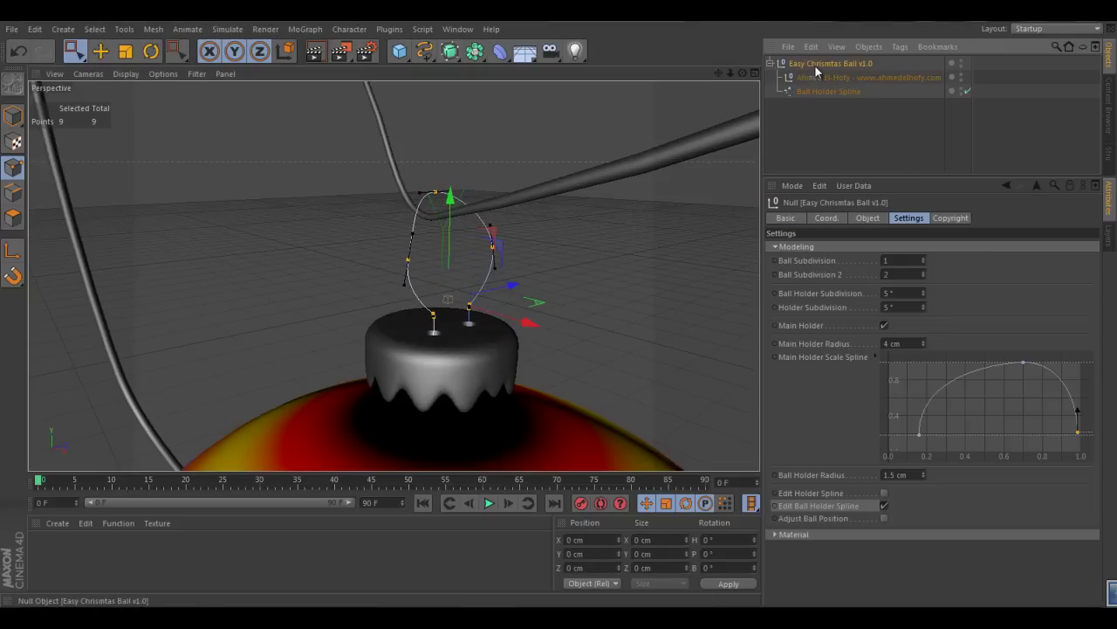
Step: Turn off hook editing, reposition the Ball beneath the hook via Adjust Ball Position, and collapse Modeling
click(883, 505)
click(884, 518)
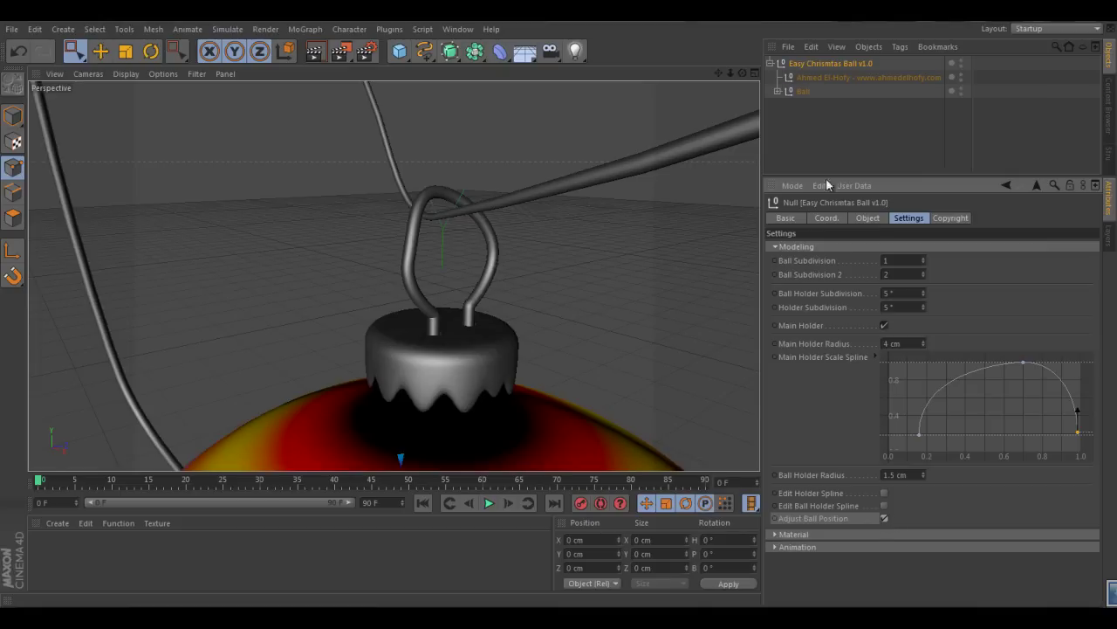
click(797, 93)
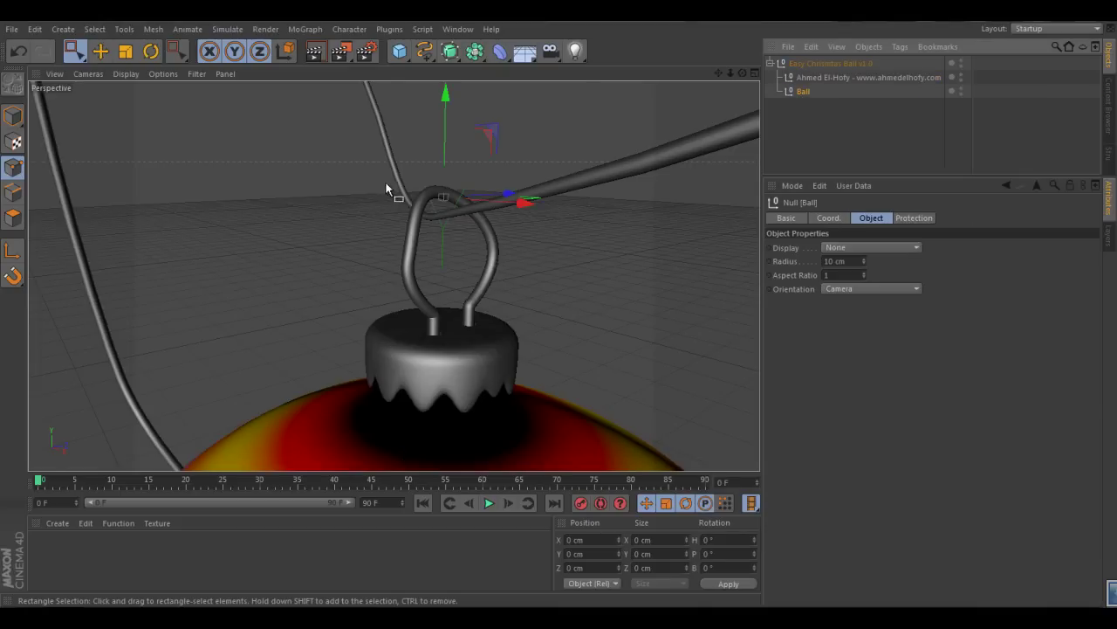
key(e)
drag(447, 100, 471, 207)
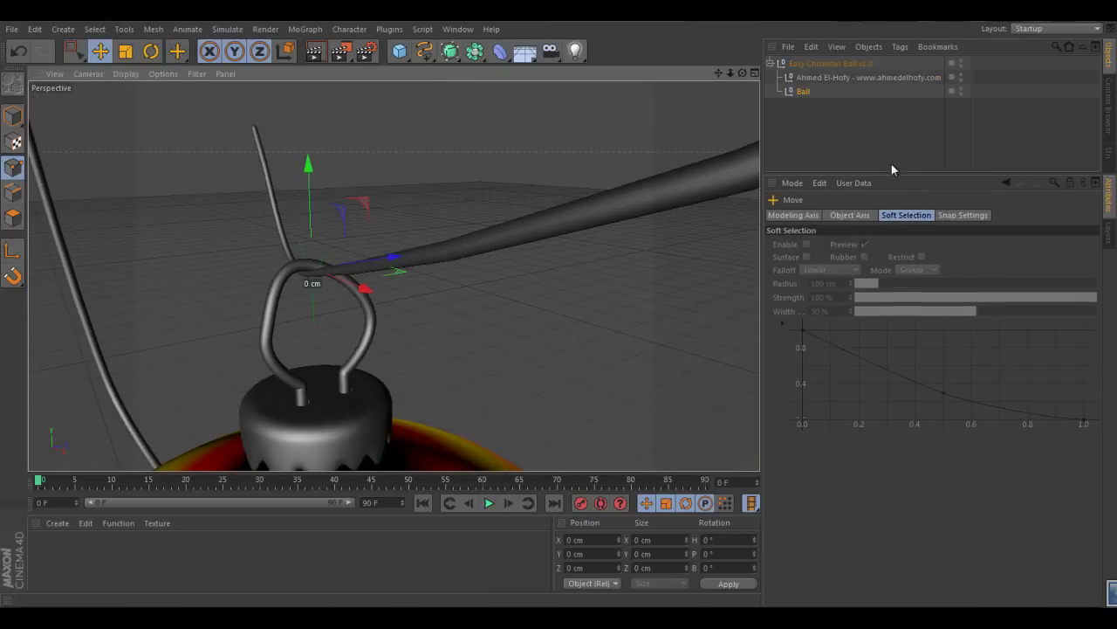
click(824, 64)
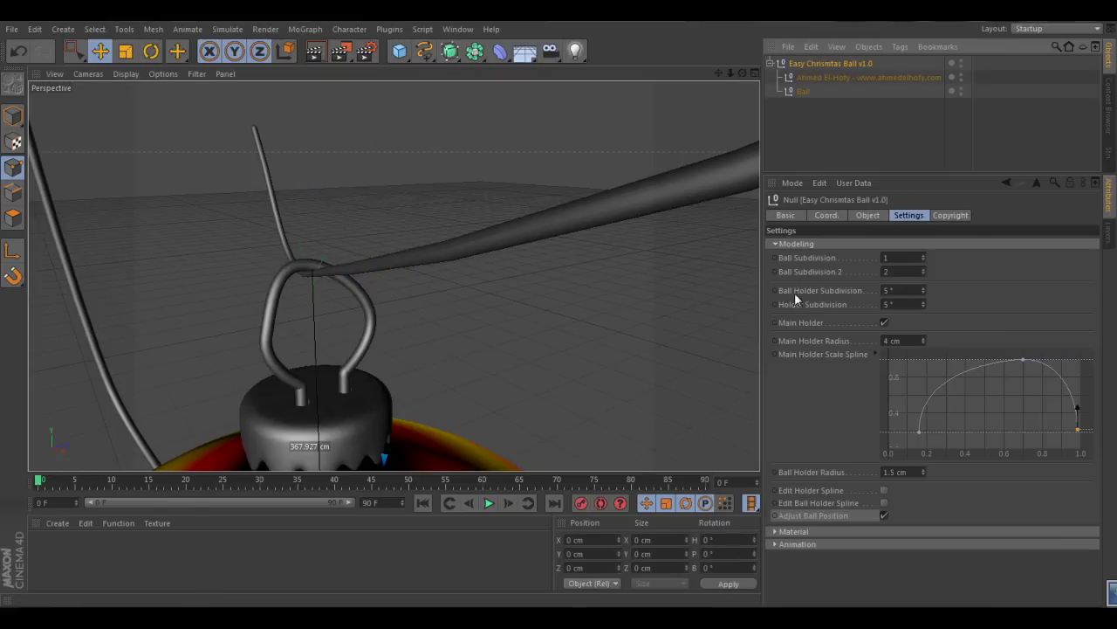
click(885, 515)
click(804, 243)
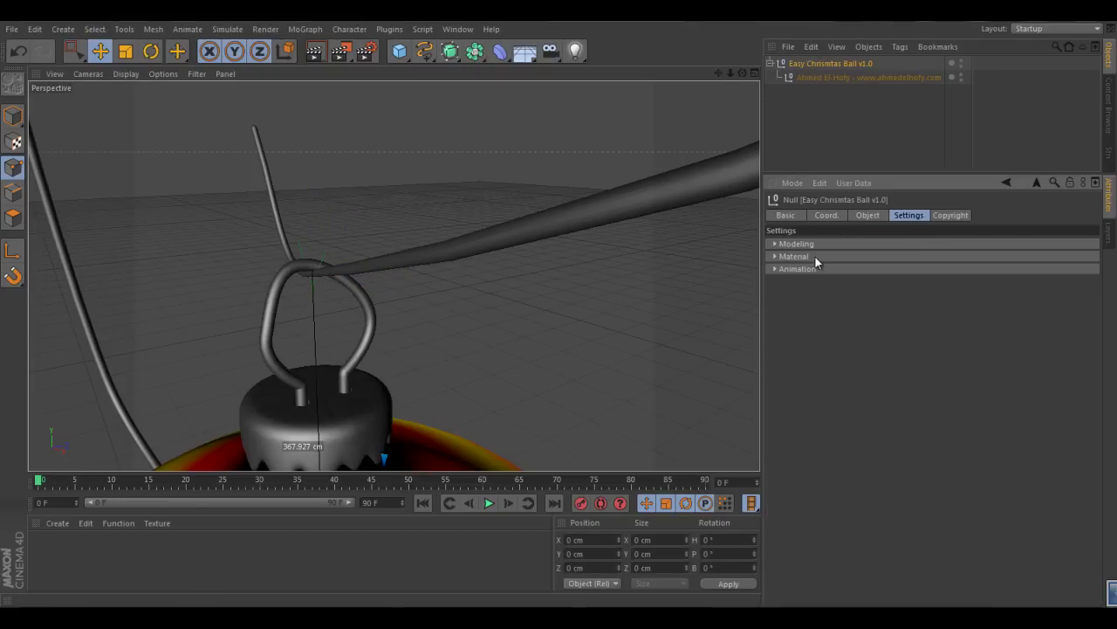
Step: Expand the material's Christmas ball colour settings, keeping Ball Texture Type on Colors
click(824, 246)
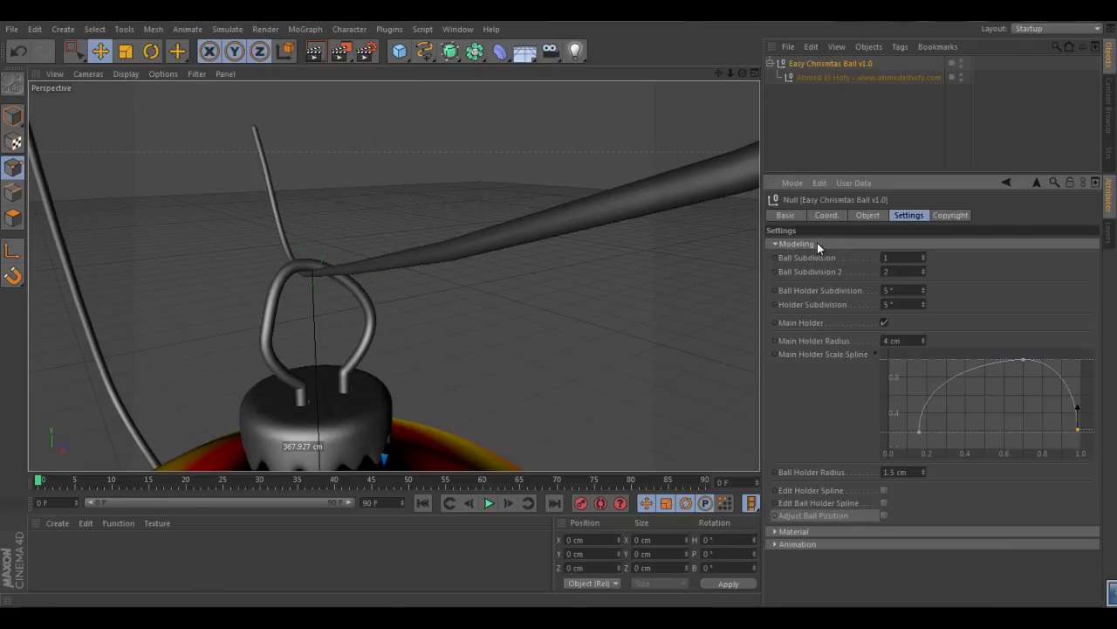
click(818, 247)
click(808, 258)
click(804, 271)
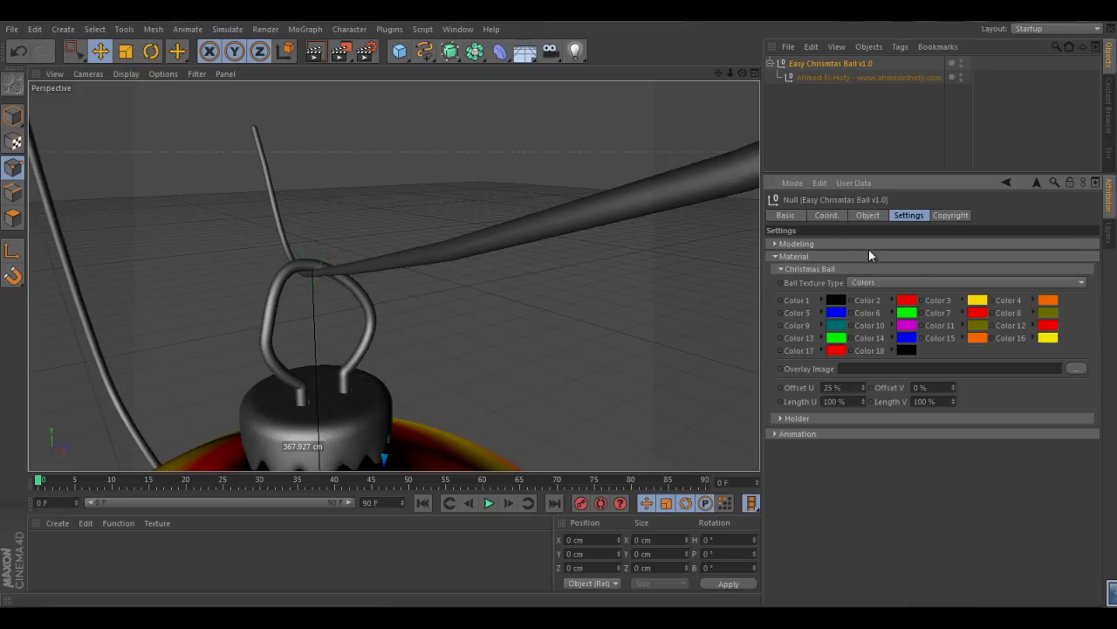
click(862, 282)
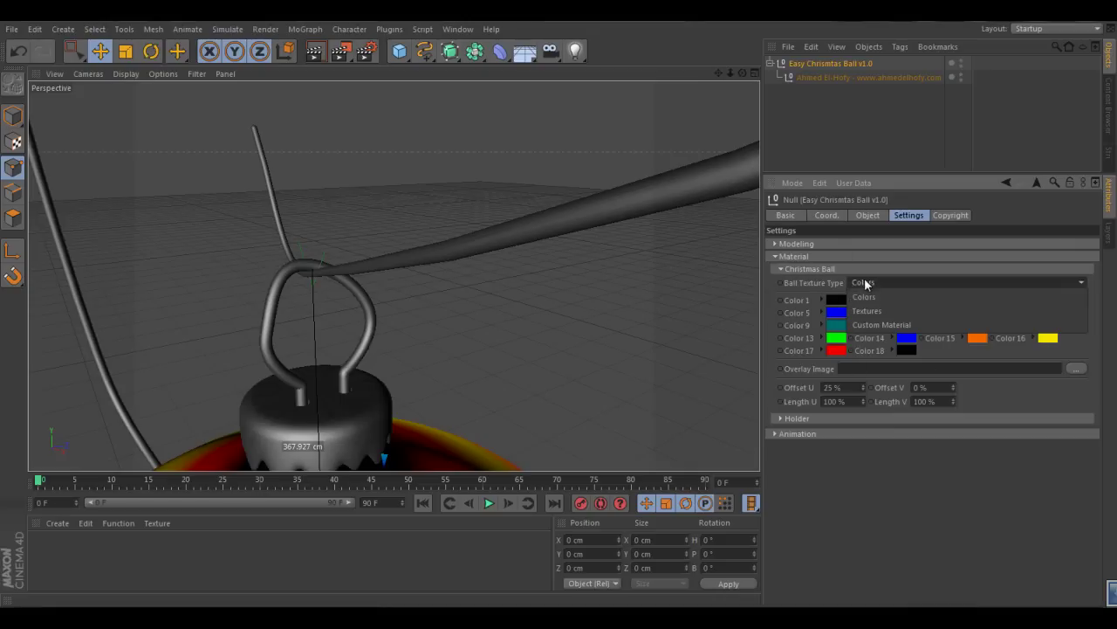
click(872, 299)
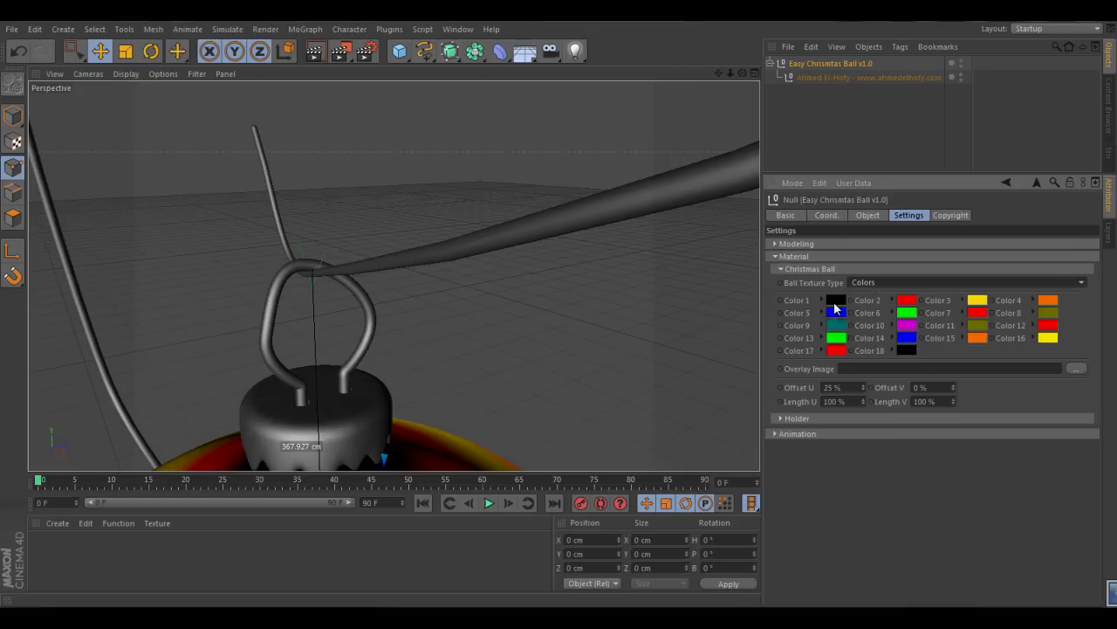
alt+drag(413, 319, 494, 428)
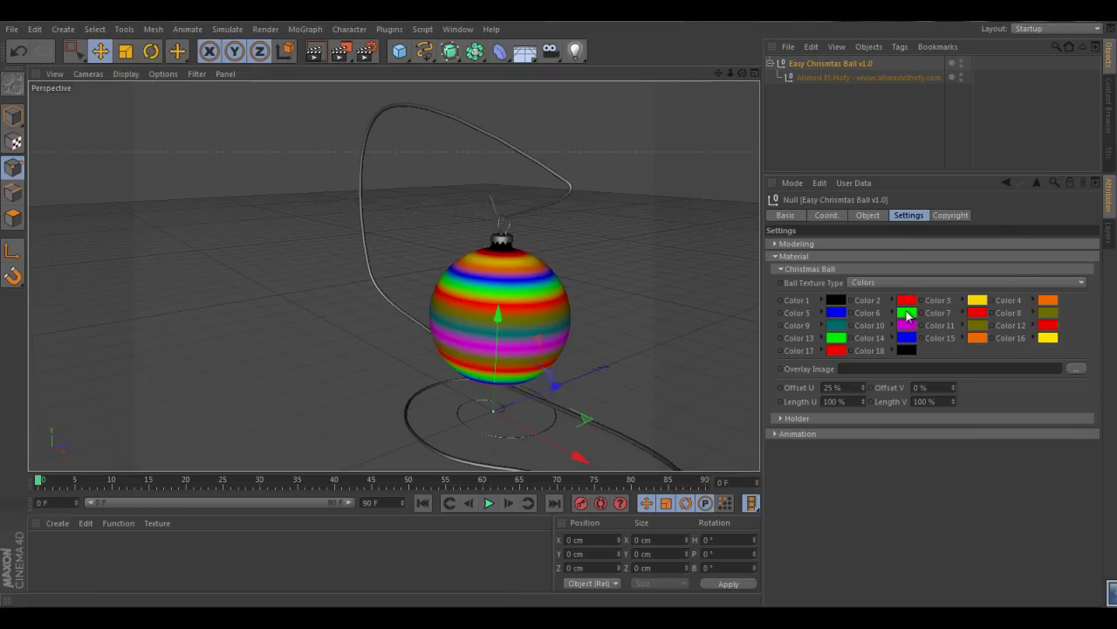
Step: Set Color 6 to a duller green and Colors 7 and 12 to dark brown
click(907, 312)
click(878, 374)
click(977, 312)
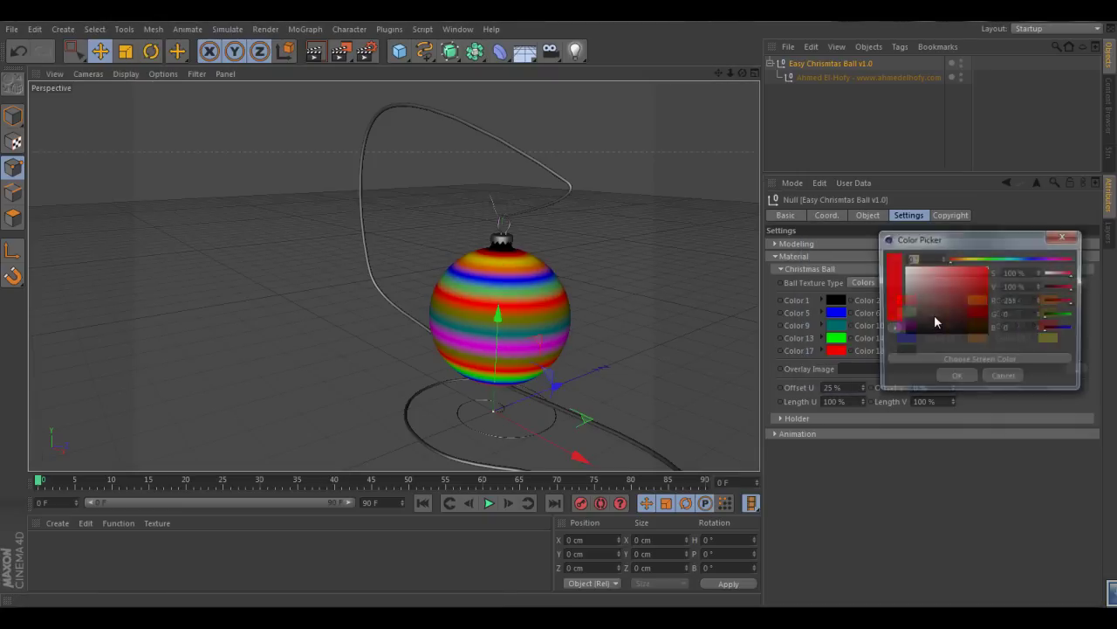
click(943, 326)
click(956, 374)
click(1035, 325)
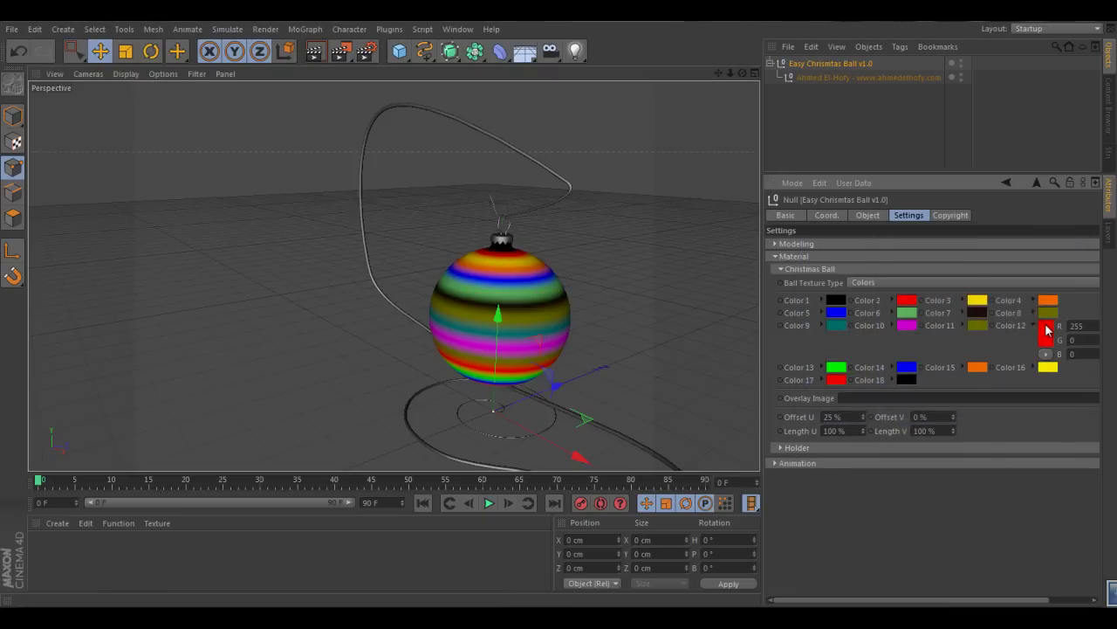
click(1045, 330)
click(993, 387)
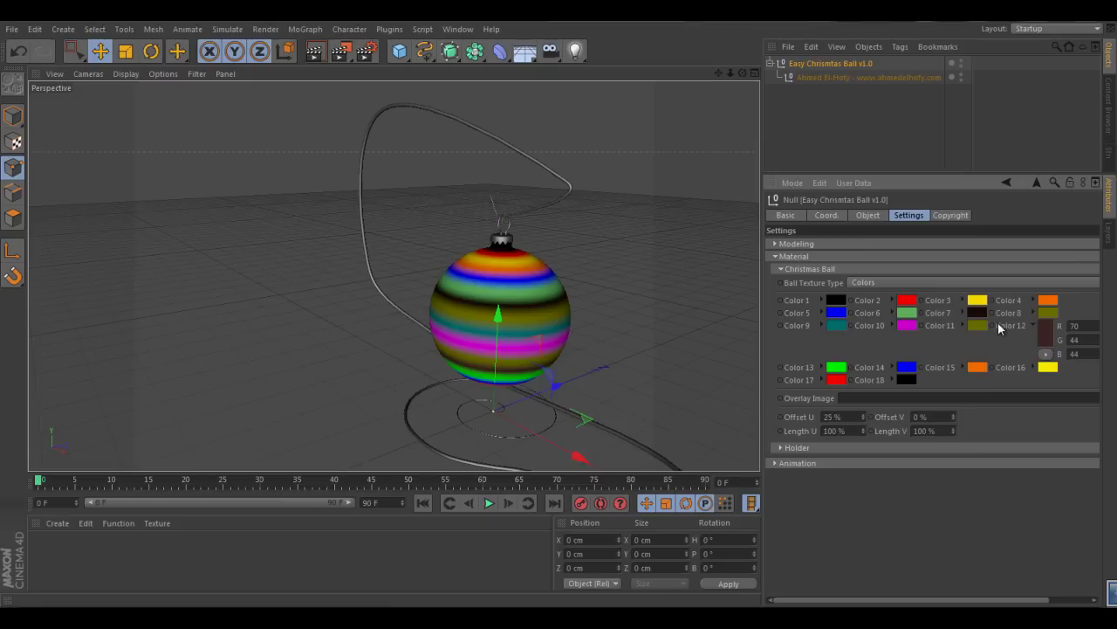
click(1034, 325)
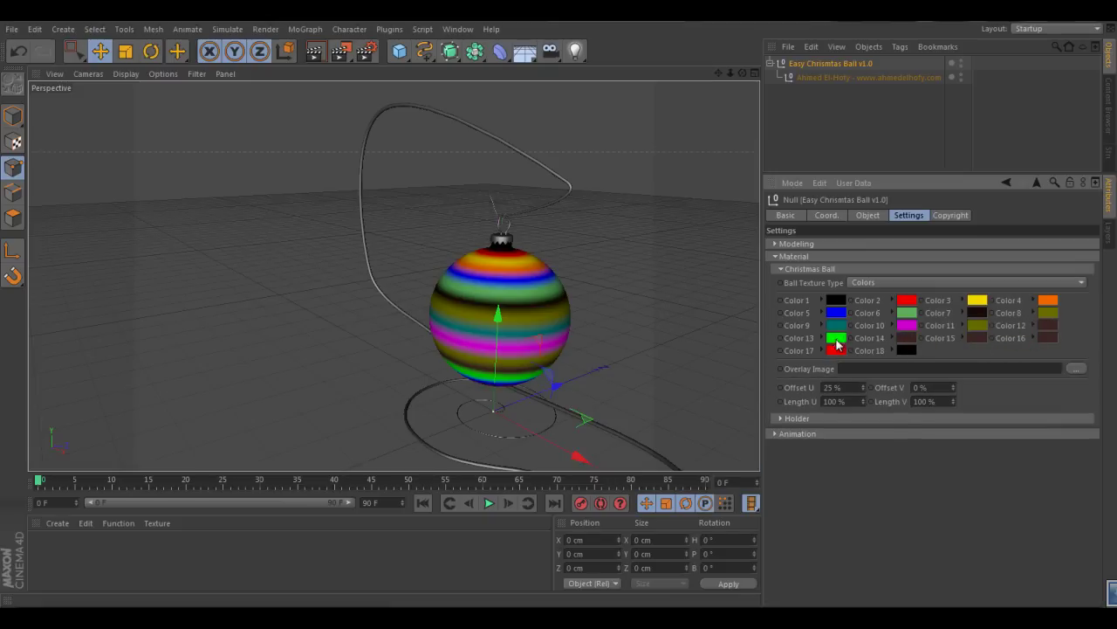
Step: Turn the remaining stripe colours dark brown and render a preview of the ball
alt+drag(500, 360, 604, 289)
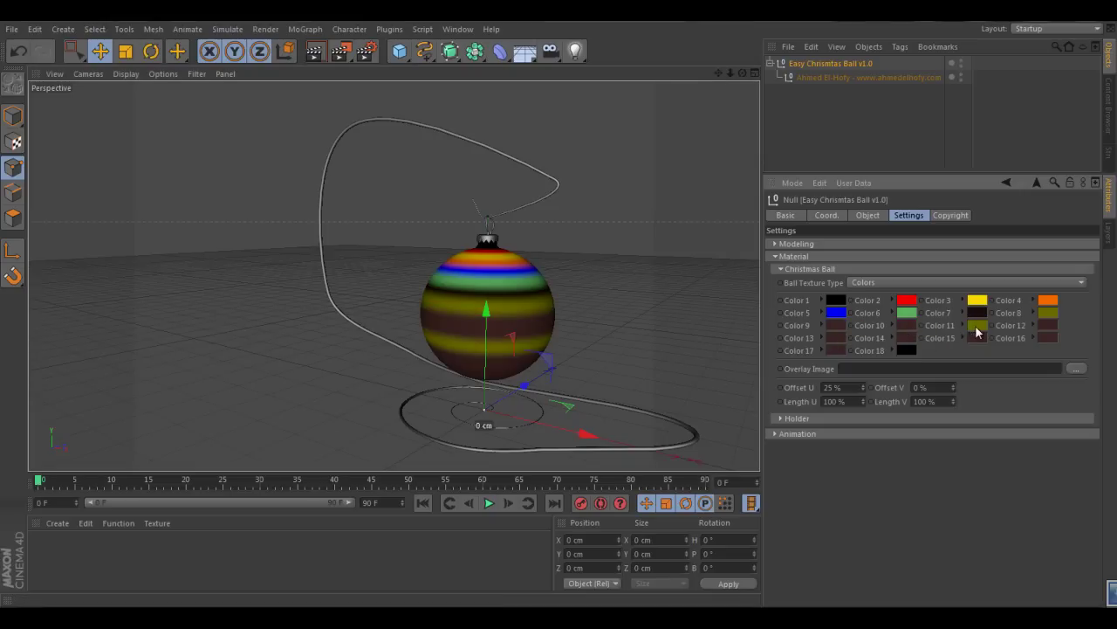
drag(1052, 319, 1048, 314)
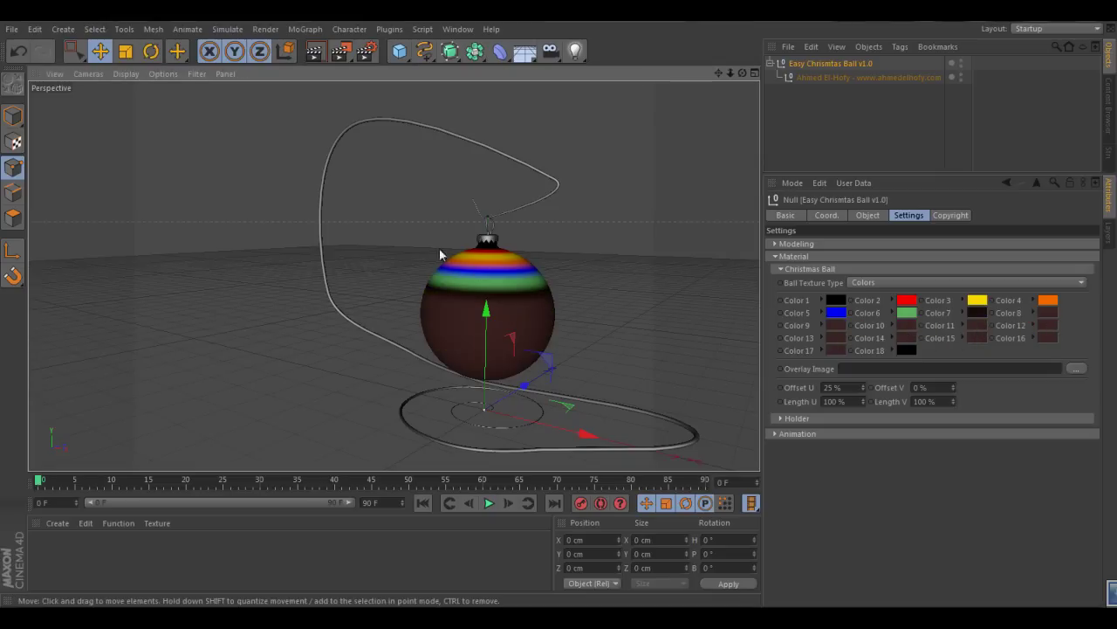
key(ctrl+r)
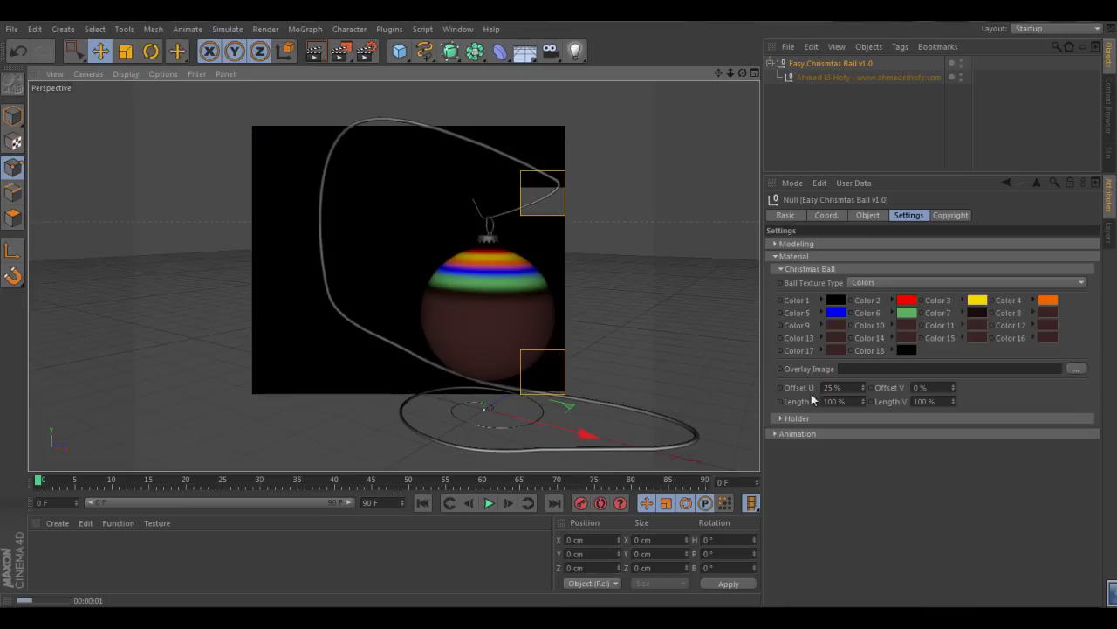
Step: Overlay bespin3.jpg on the ball, leaving the file at its original location, with Offset U at 0%
click(1079, 369)
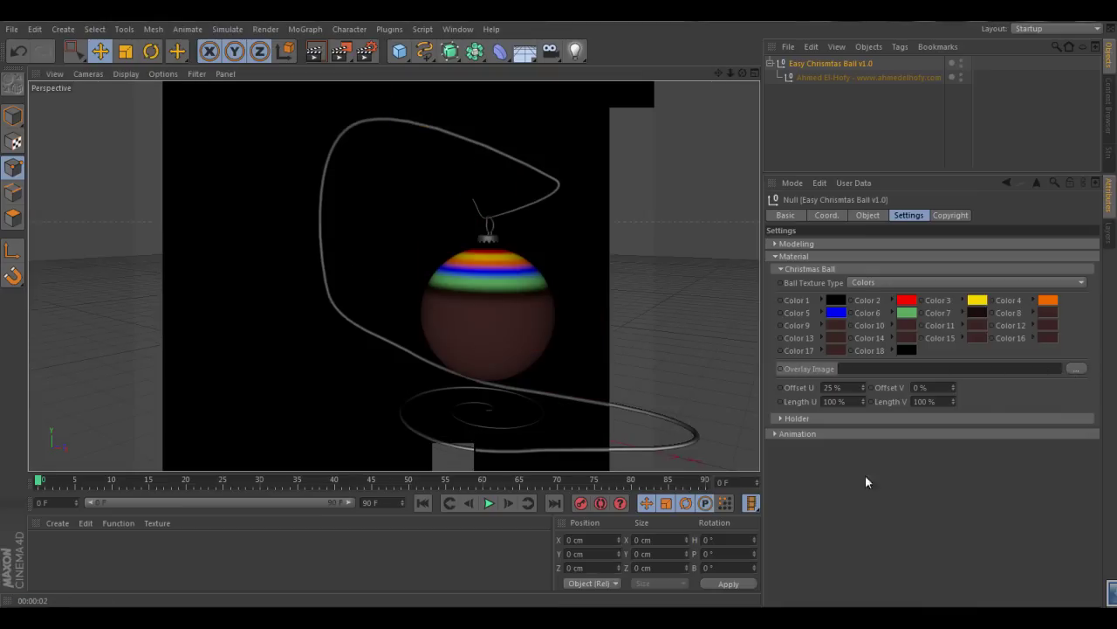
double_click(161, 141)
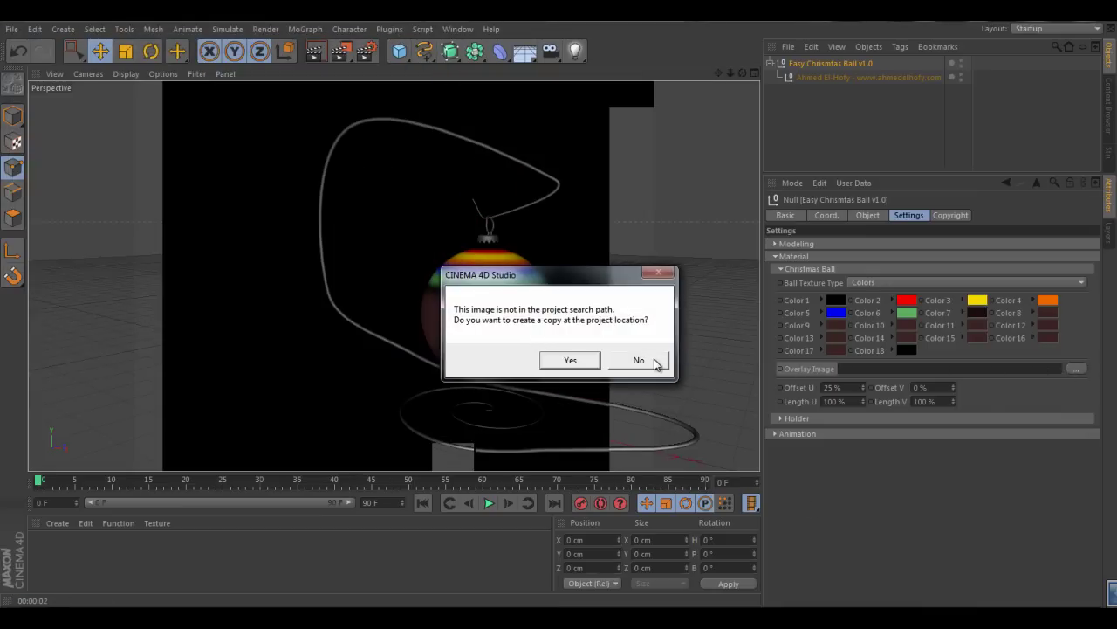
click(639, 360)
alt+drag(489, 251, 479, 277)
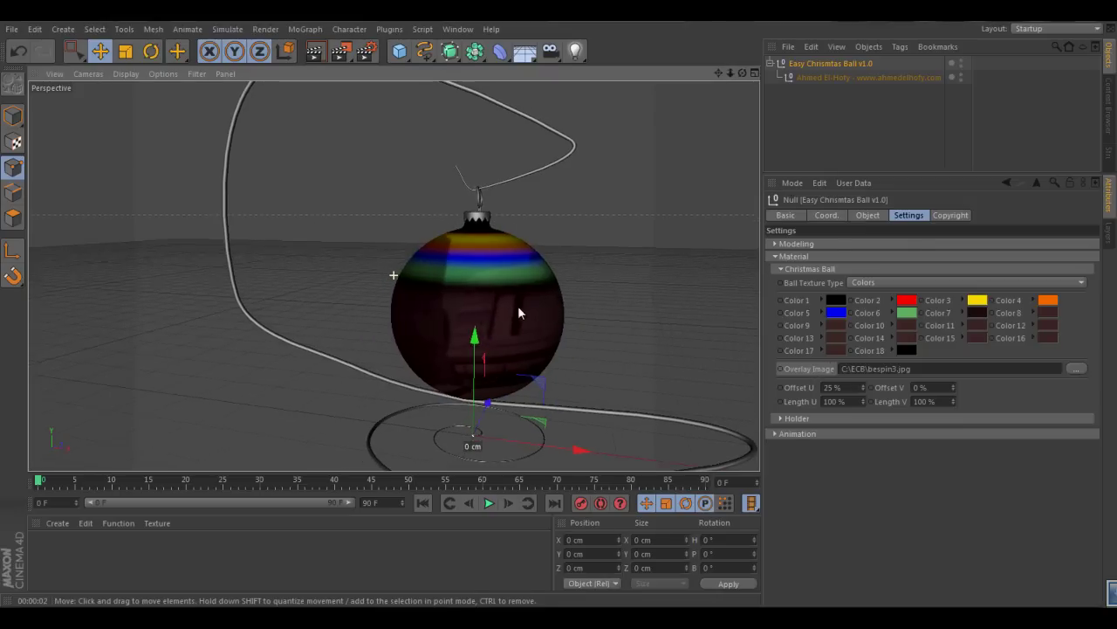
alt+drag(518, 305, 505, 388)
drag(866, 386, 863, 385)
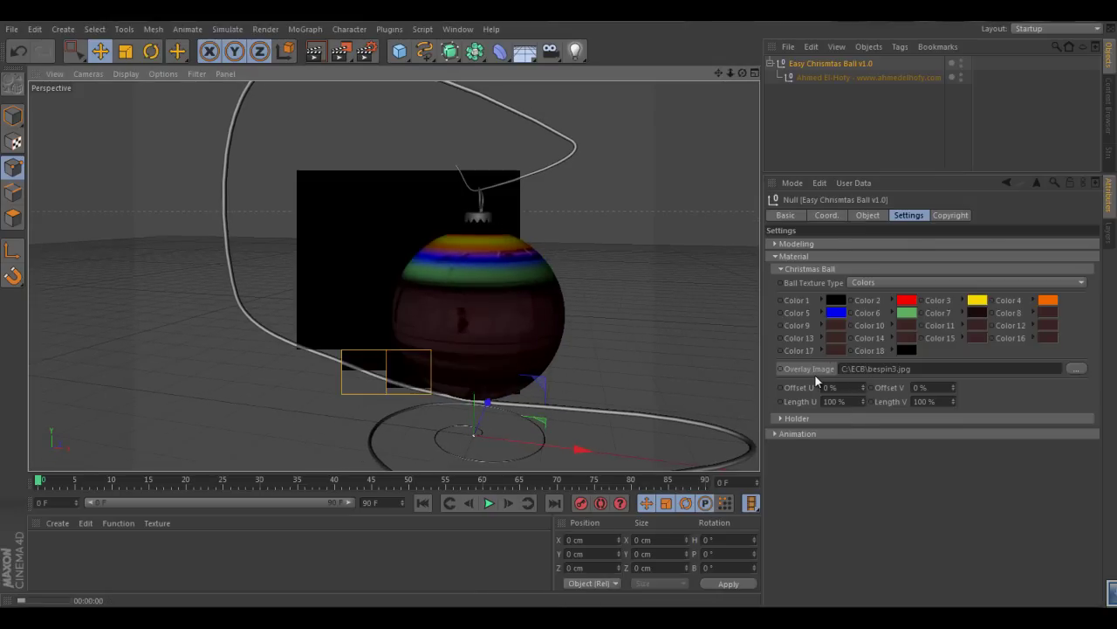
Step: Make Color 13 white and turn Color 15 and another stripe colour pink
click(836, 337)
key(Return)
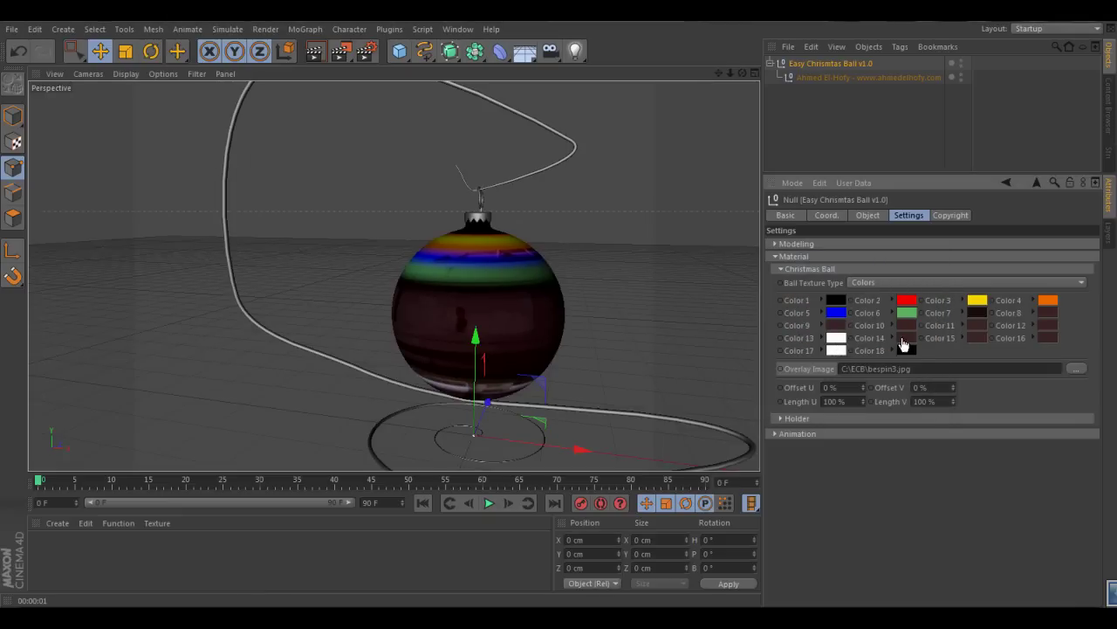
click(975, 337)
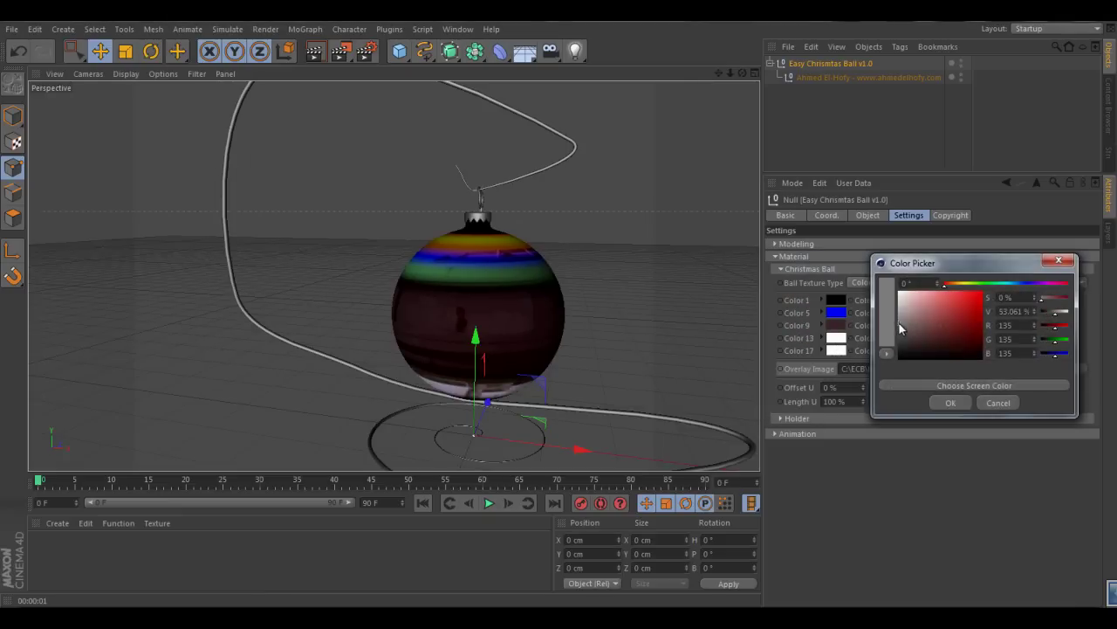
click(921, 314)
key(Return)
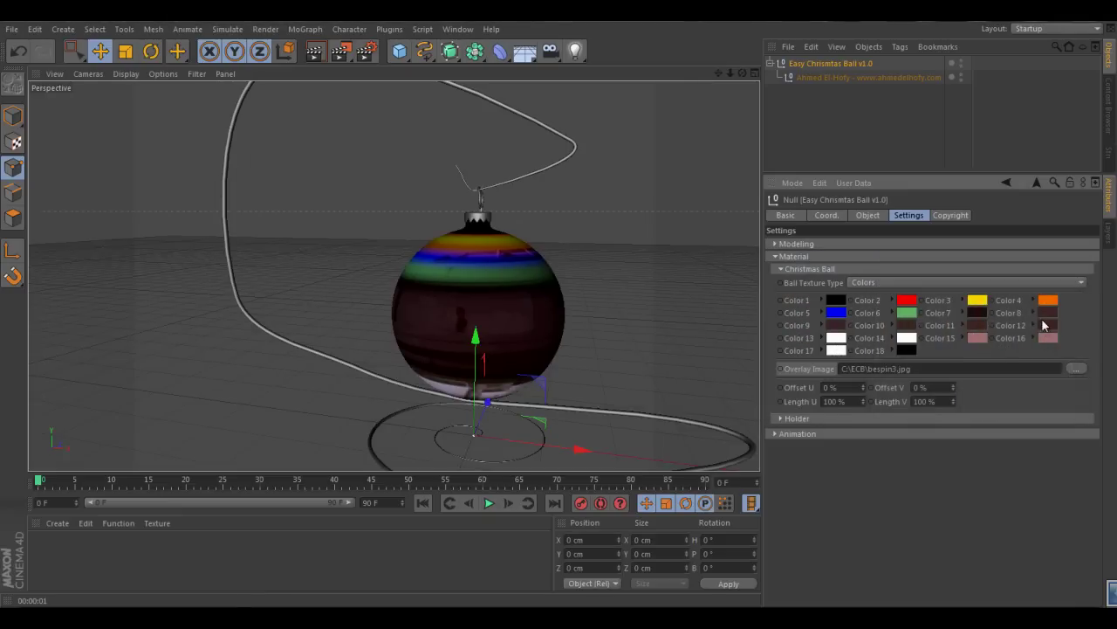
click(913, 330)
key(Return)
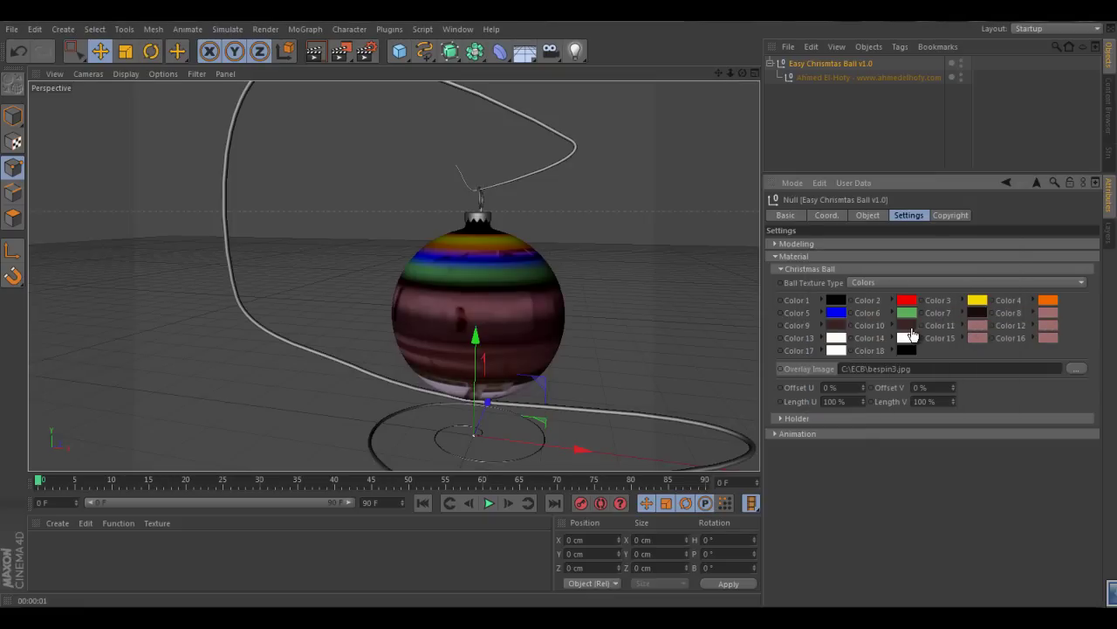
Step: Reselect the Easy Christmas Ball and shift the overlay's Offset U to 21%, previewing the render
click(820, 122)
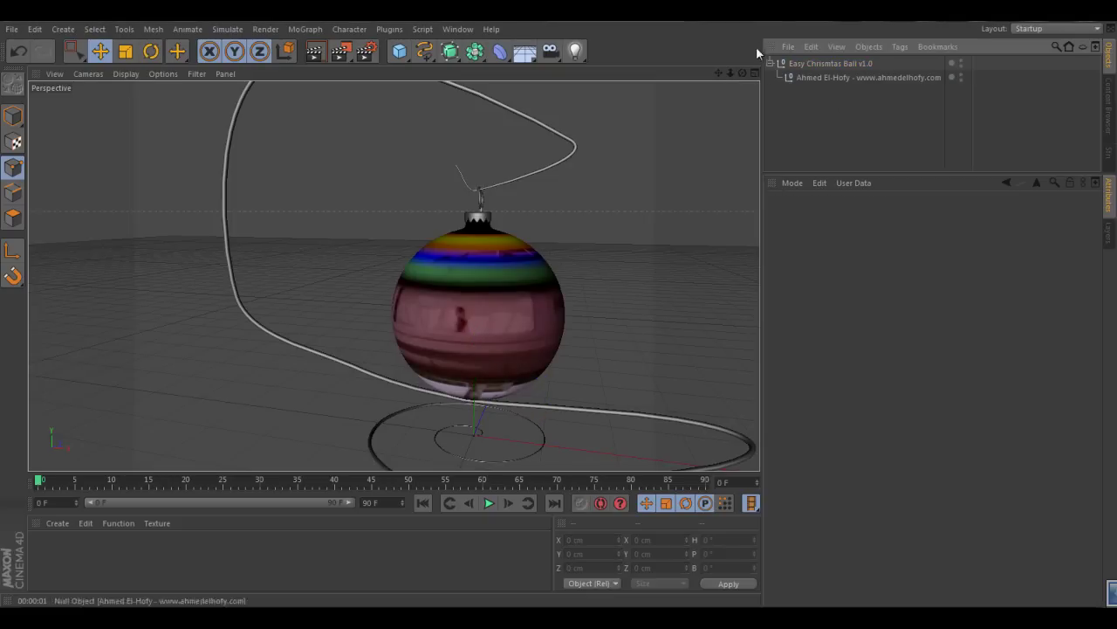
click(825, 64)
key(alt+r)
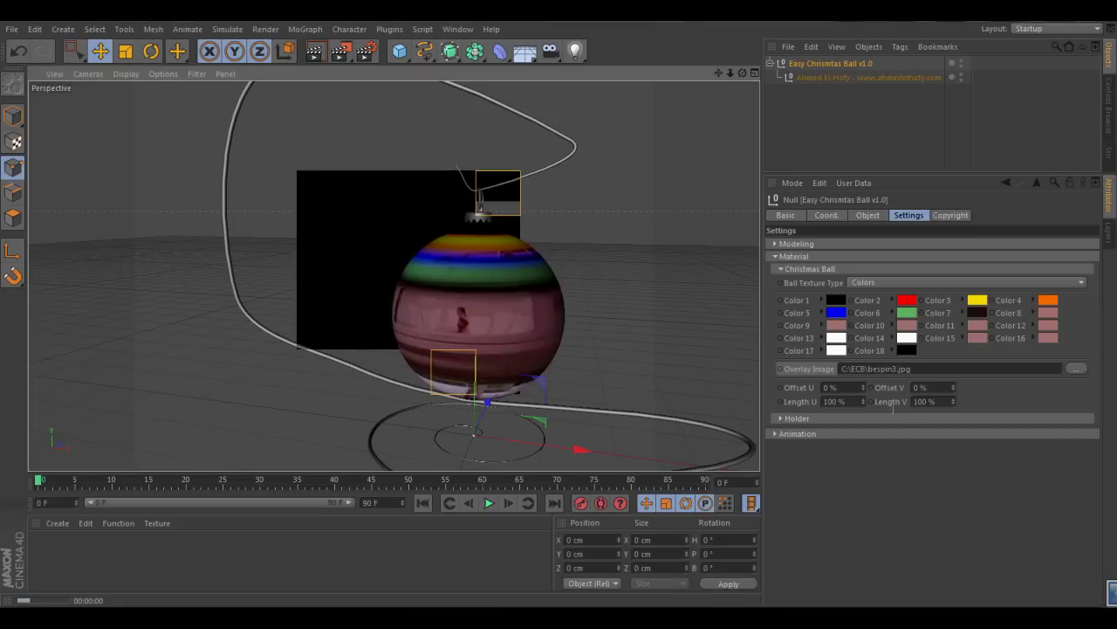
mouse_move(954, 385)
mouse_down()
mouse_move(860, 384)
mouse_move(863, 400)
mouse_move(864, 385)
mouse_up()
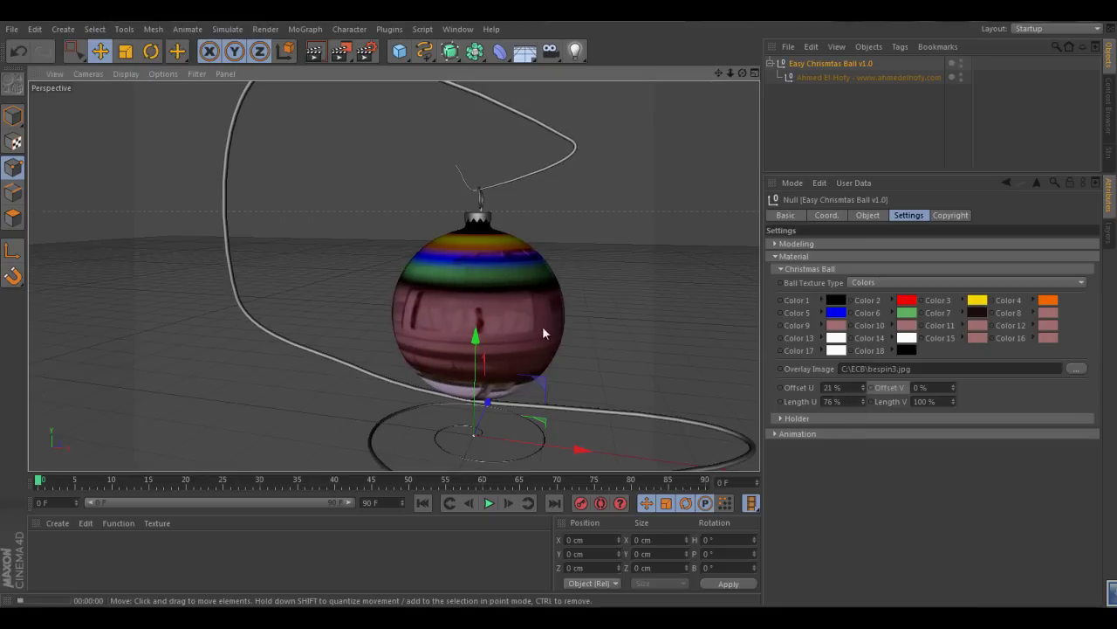
key(ctrl+r)
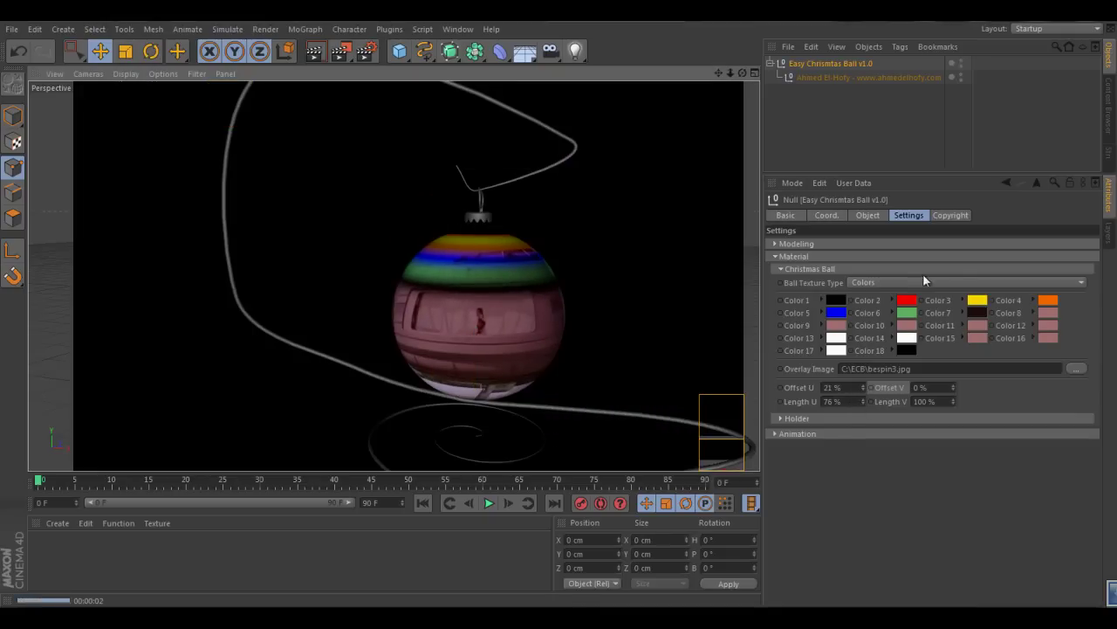
click(886, 276)
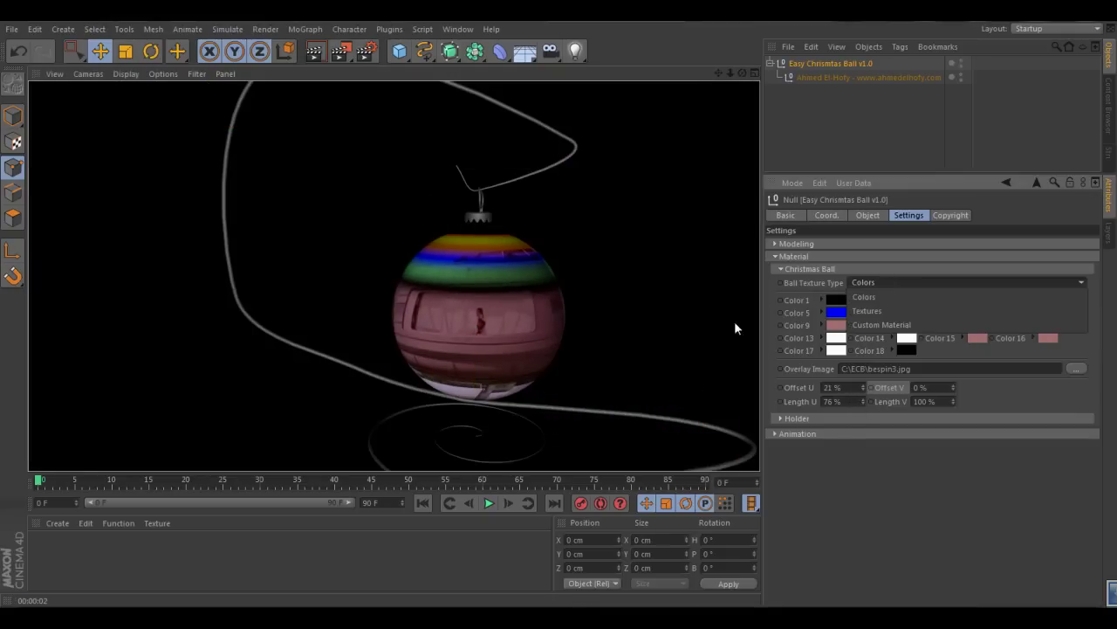
Step: Set Ball Texture Type to Textures with C:\ECB\bespin3.jpg as the texture path, not copying the file
click(888, 312)
click(1076, 301)
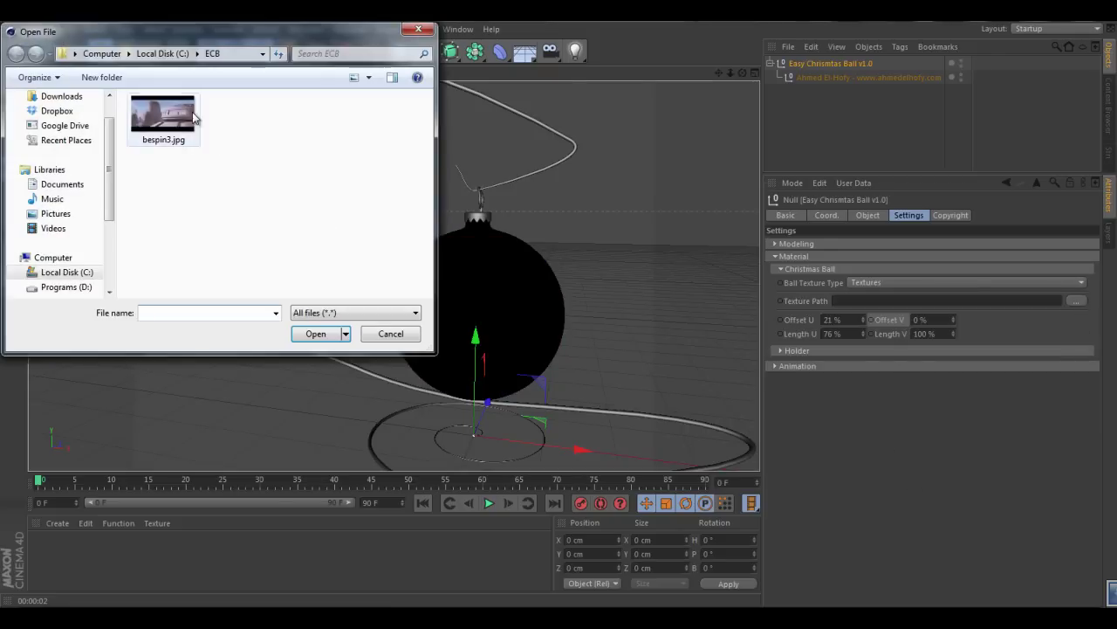
double_click(194, 119)
click(639, 365)
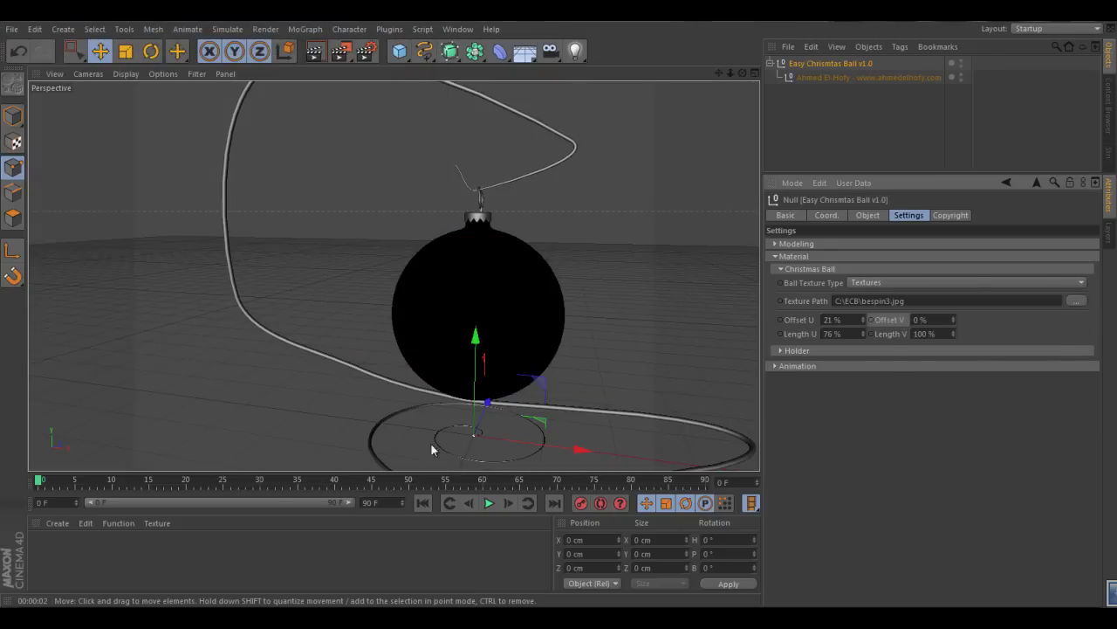
click(940, 167)
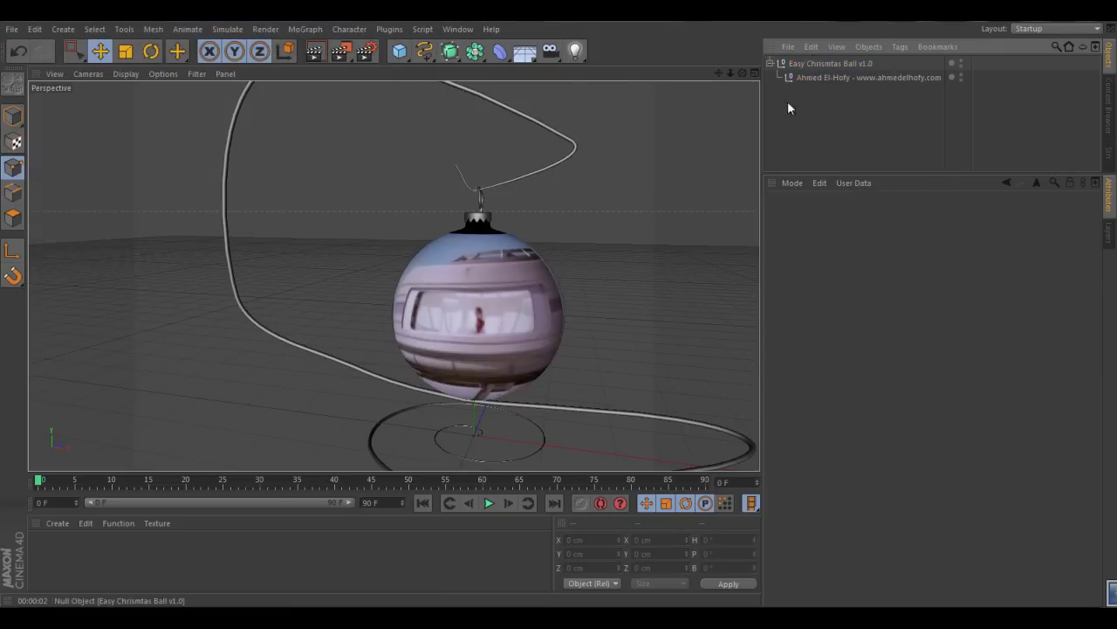
click(825, 64)
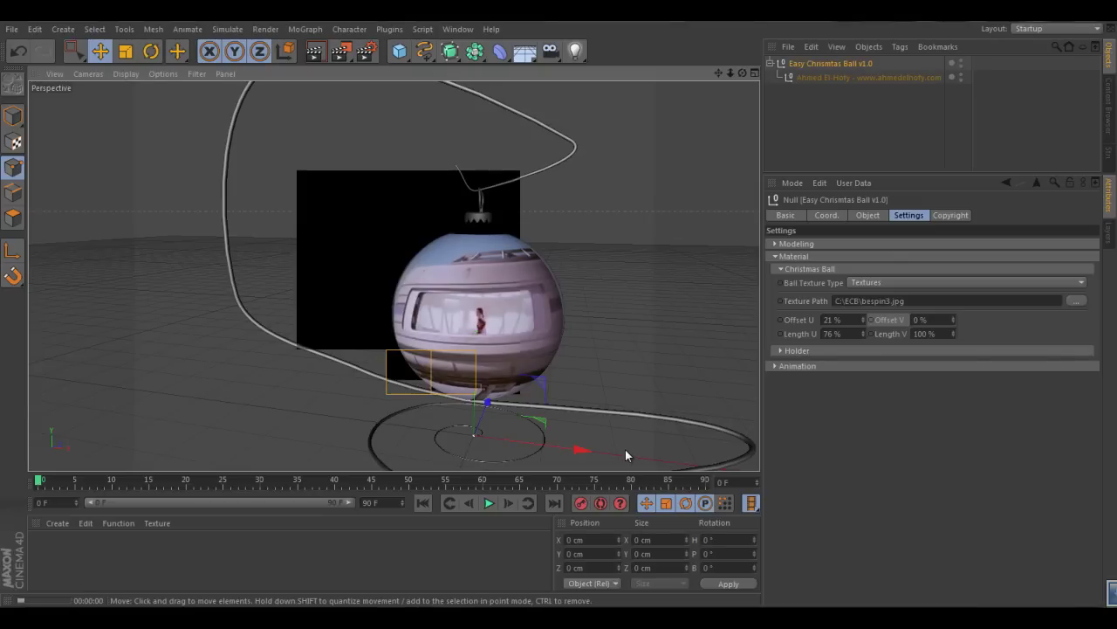
click(869, 282)
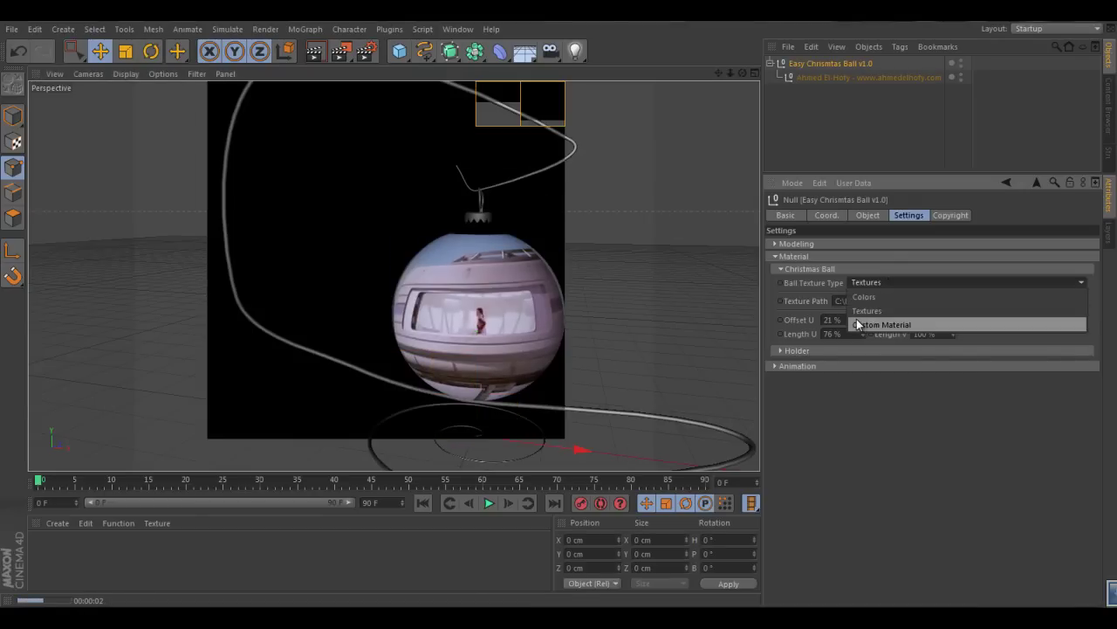
Step: Switch the ball to a custom material and load bespin3.jpg into Mat's colour channel
click(917, 323)
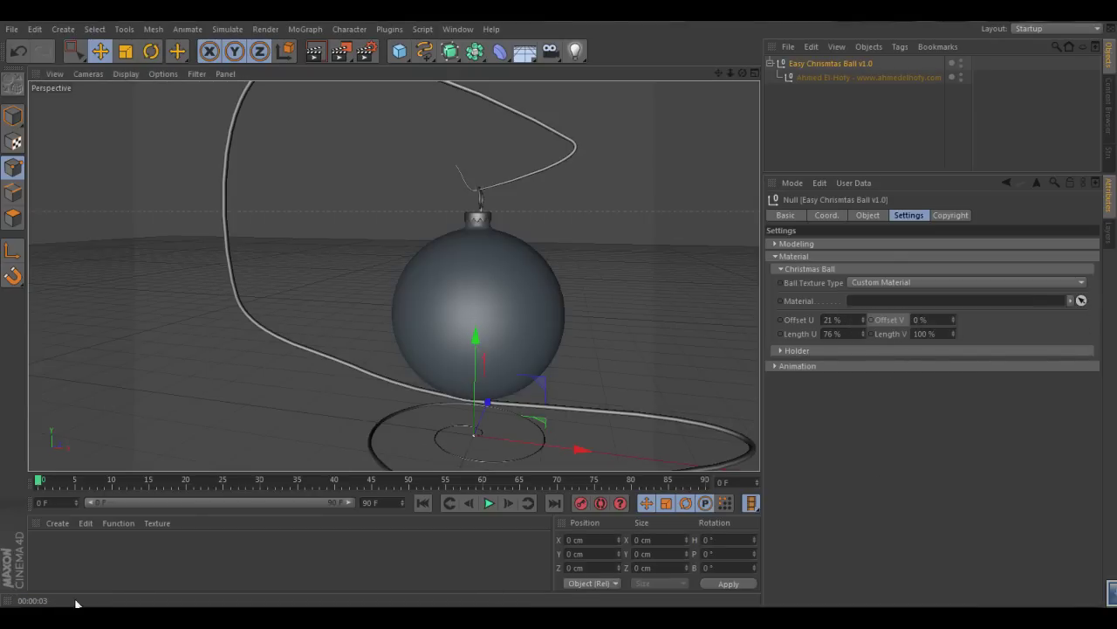
double_click(93, 546)
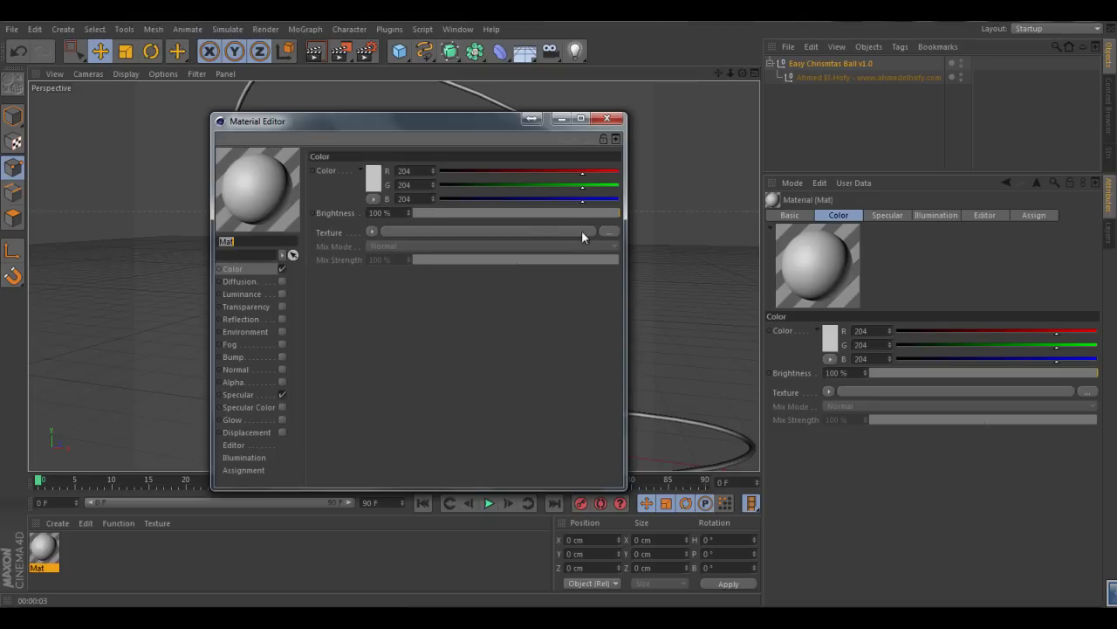
click(460, 231)
click(529, 444)
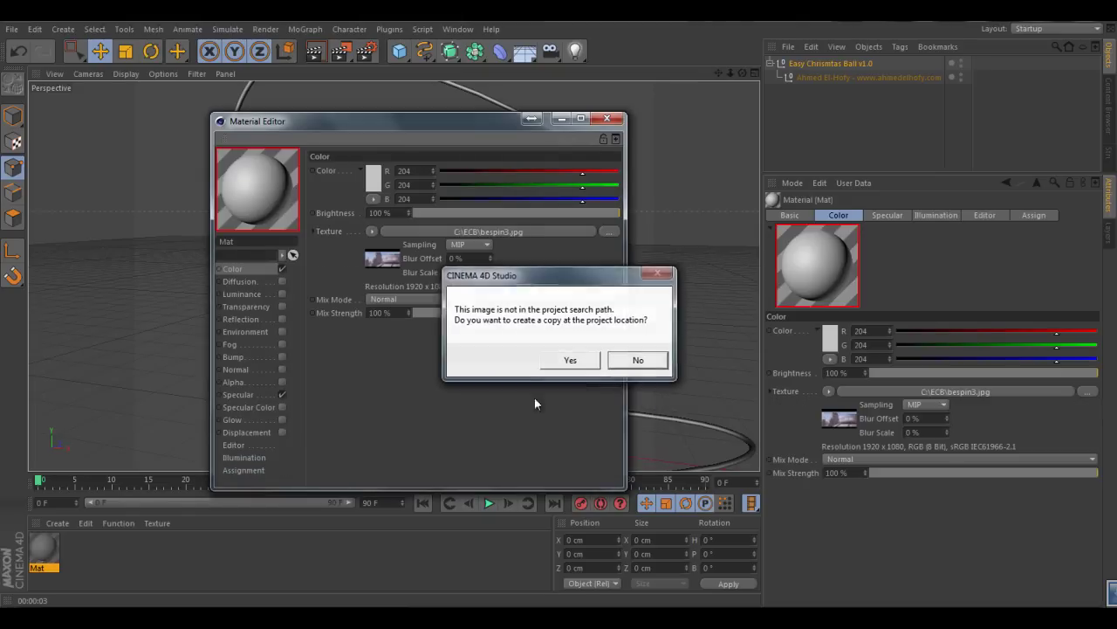
key(Return)
Step: Enable reflection on Mat with reduced brightness and adjusted specular width and height
click(282, 319)
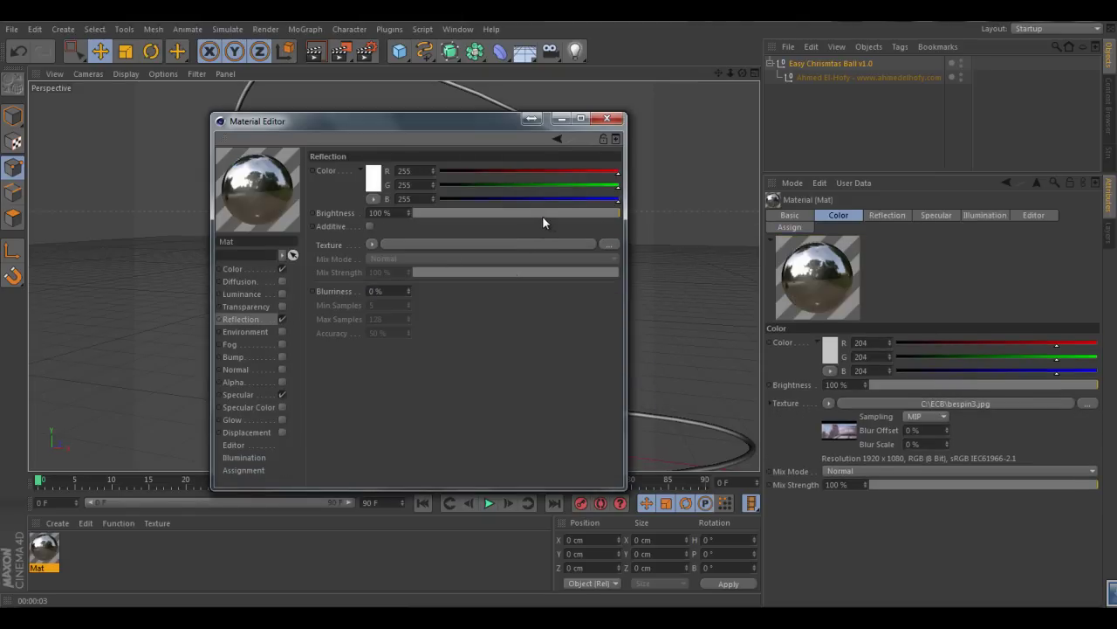
drag(543, 216, 573, 213)
click(262, 395)
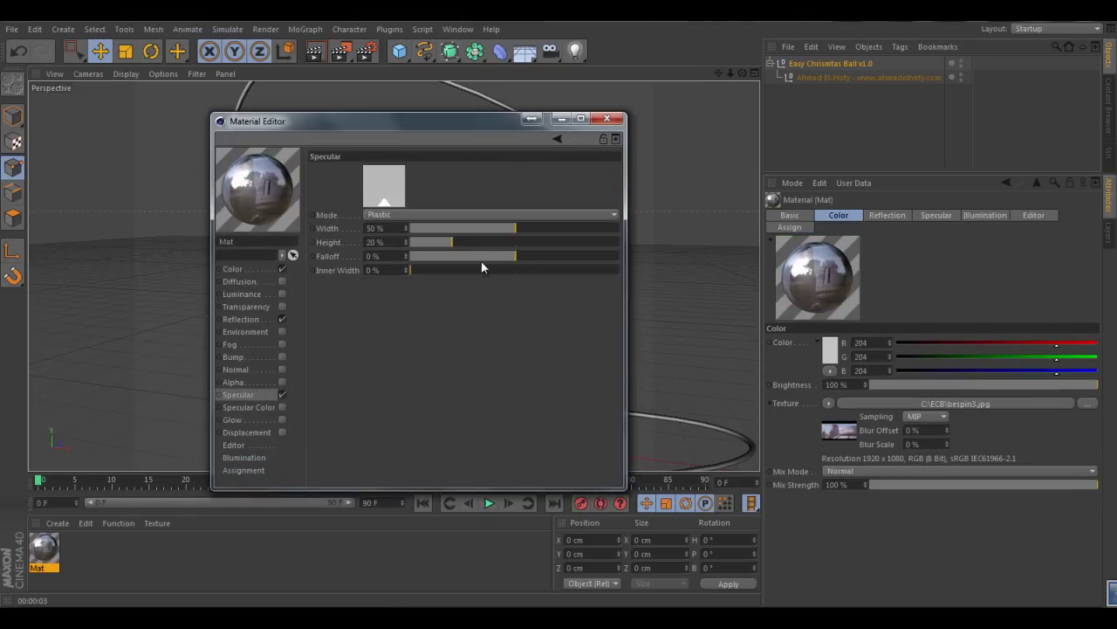
mouse_move(489, 242)
mouse_down()
mouse_move(528, 242)
mouse_move(498, 228)
mouse_up()
click(607, 119)
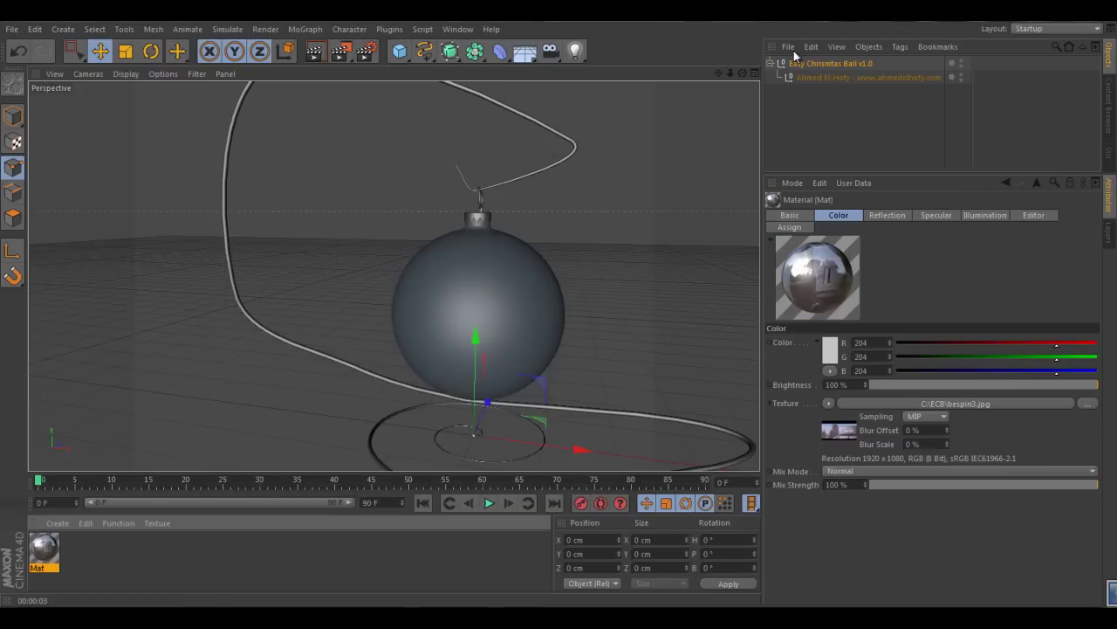
Step: Assign Mat as the Easy Christmas Ball's custom material and set texture Offset U to 12%
click(821, 63)
drag(39, 546, 620, 342)
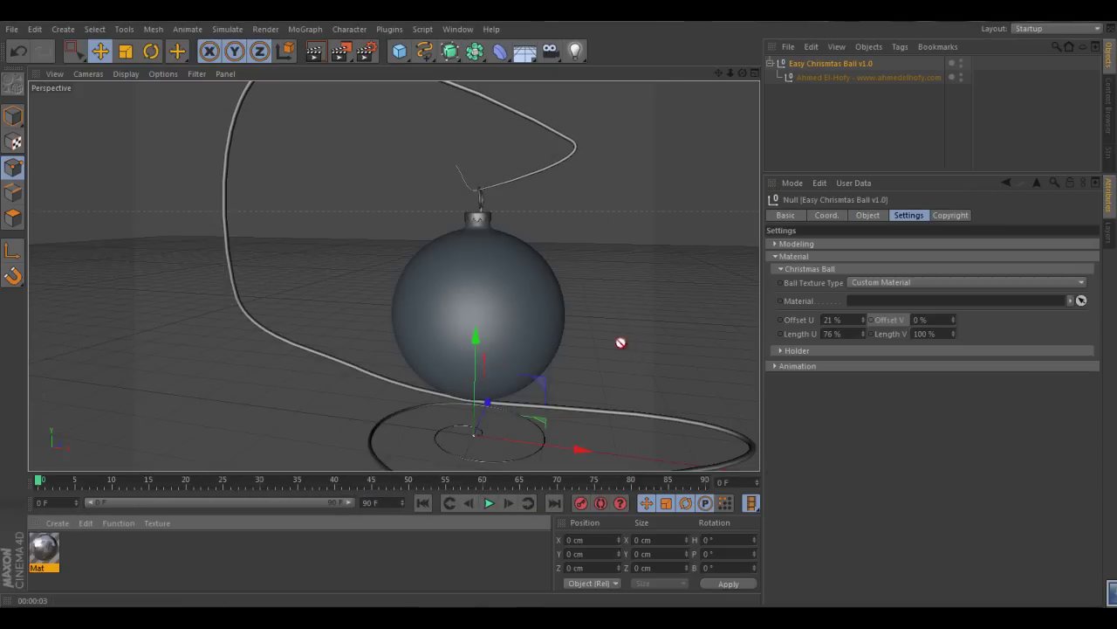
drag(887, 308, 883, 301)
key(alt+r)
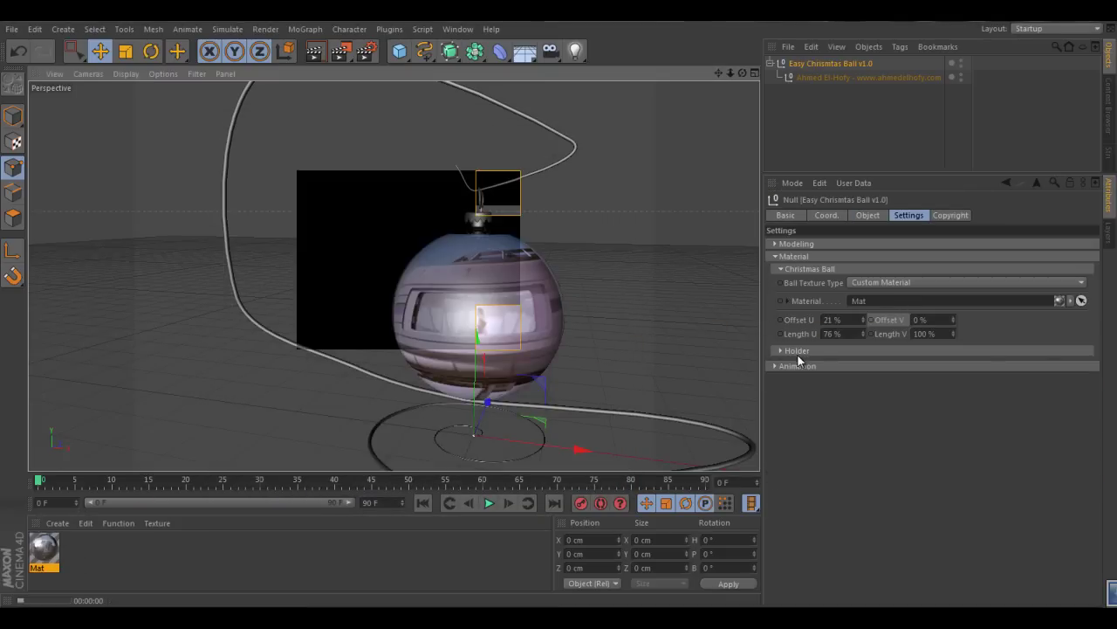
click(836, 320)
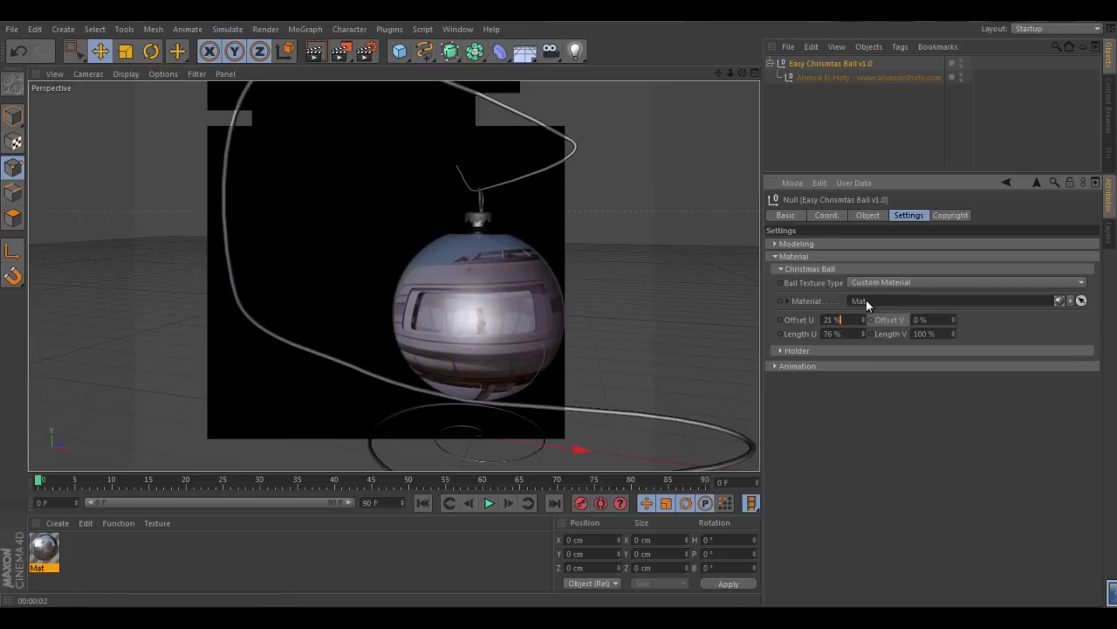
drag(863, 319, 863, 317)
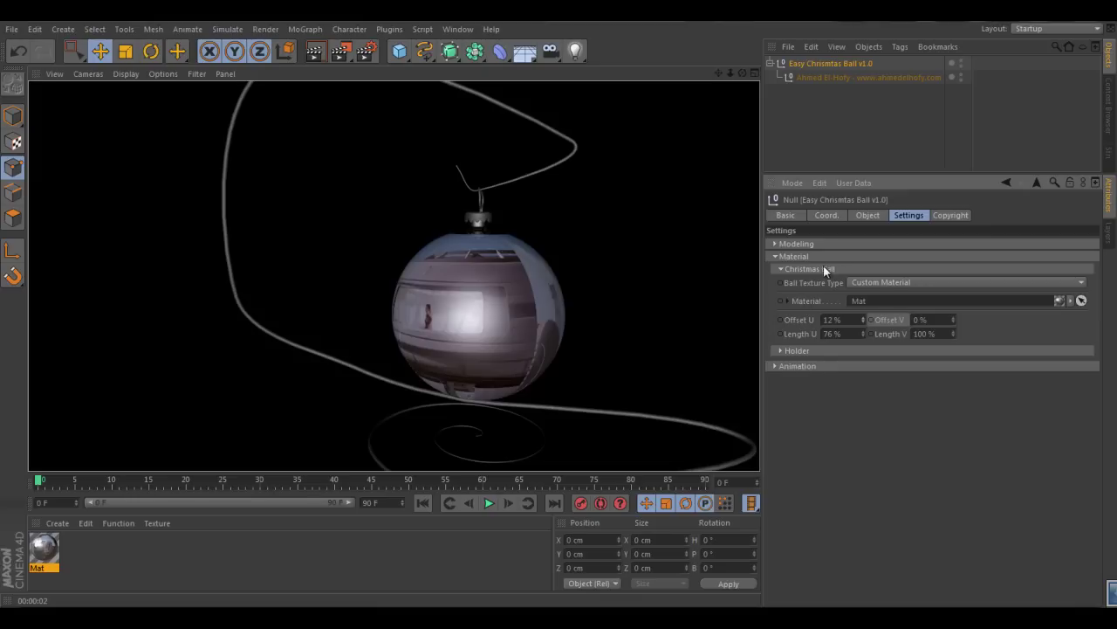
Step: Create Mat.1 and apply it to the Main Holder, Ball Holder and Ball Holder 2 slots
click(824, 268)
click(807, 281)
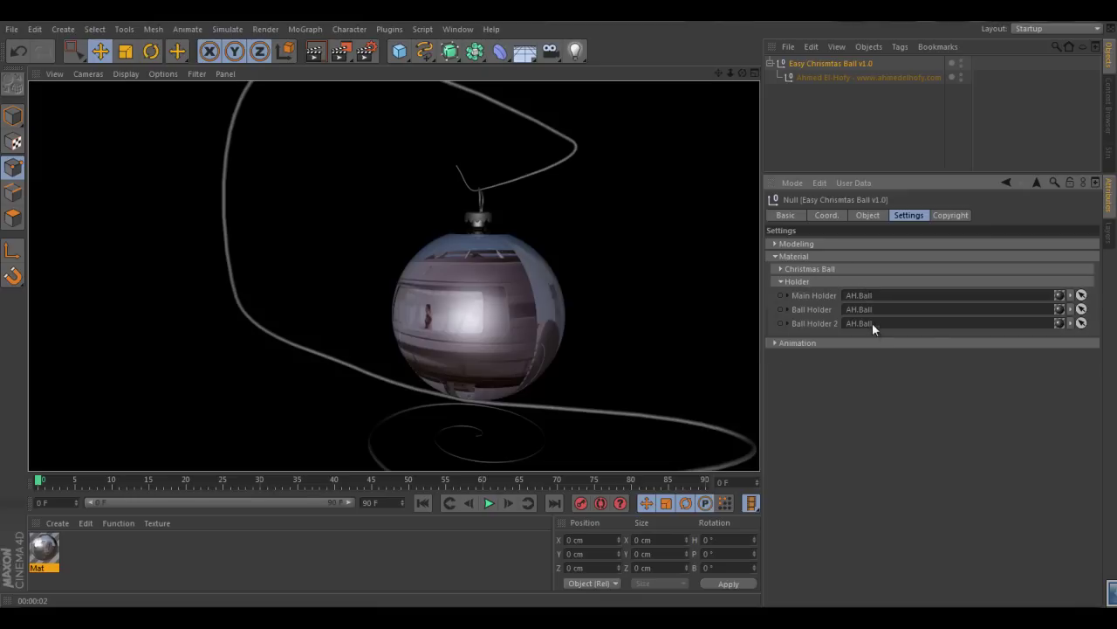
double_click(248, 539)
click(829, 63)
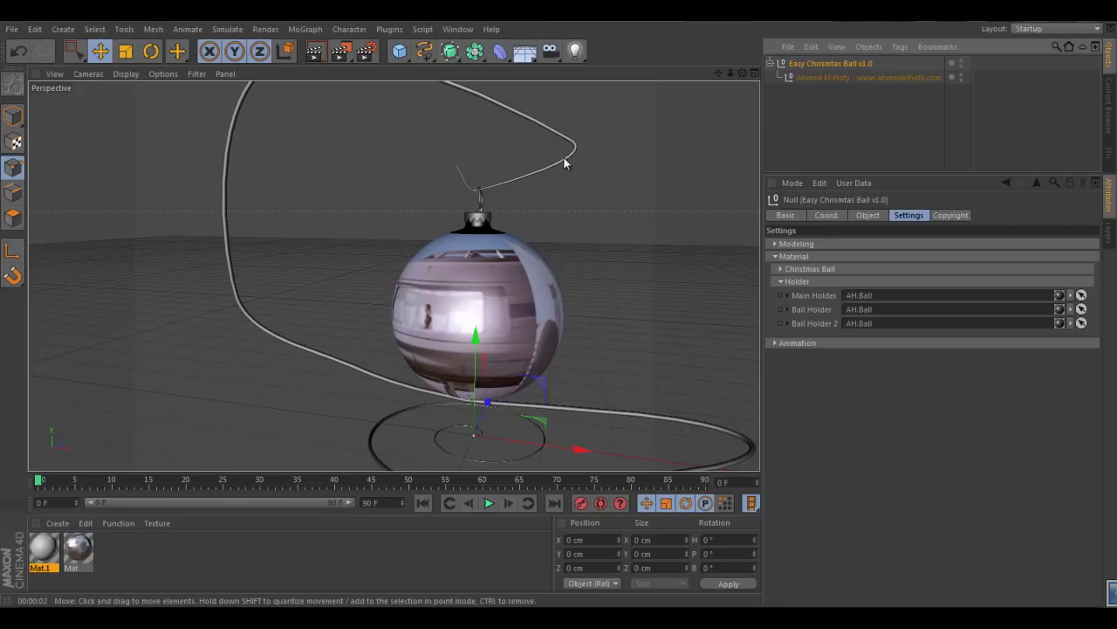
drag(42, 543, 42, 533)
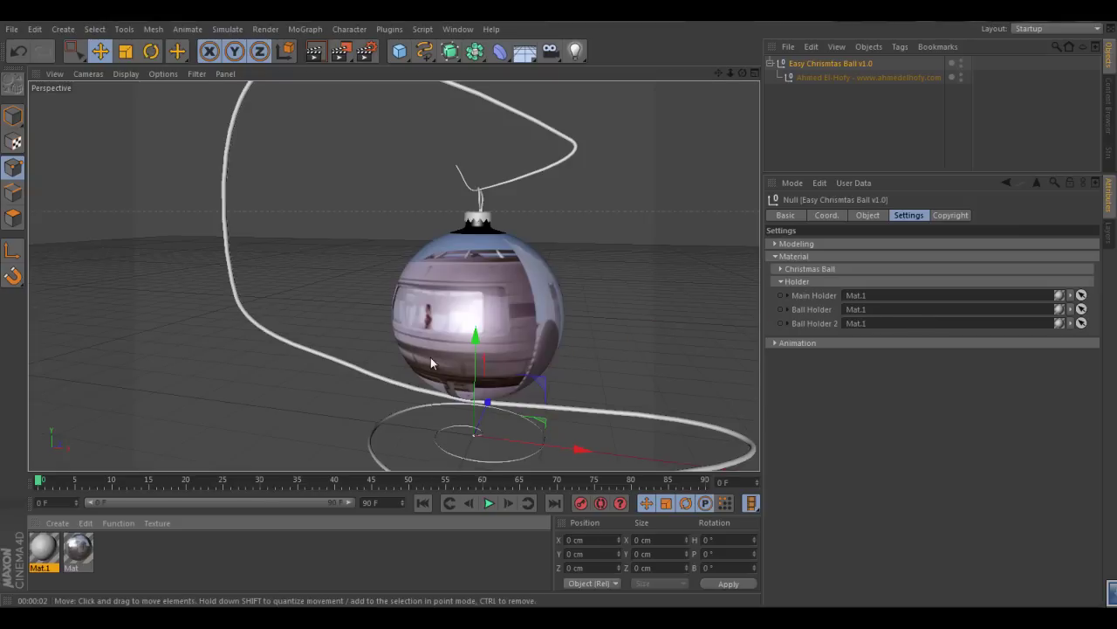
click(819, 281)
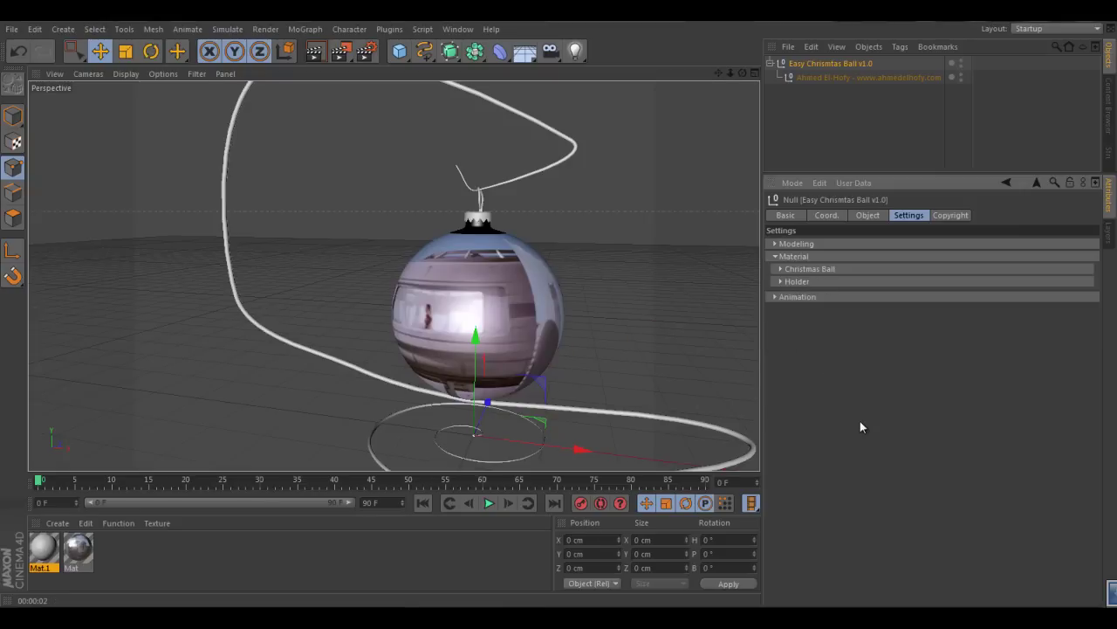
Step: Set the ornament's Animation type to Vibrate Tag and play the animation
click(809, 256)
click(813, 268)
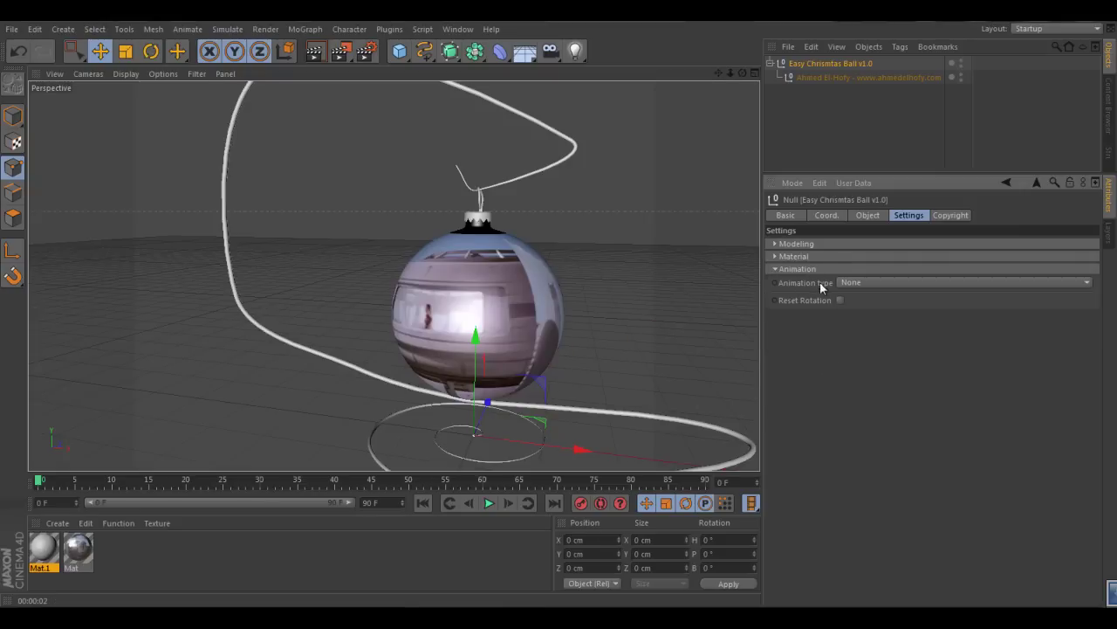
click(851, 282)
click(848, 316)
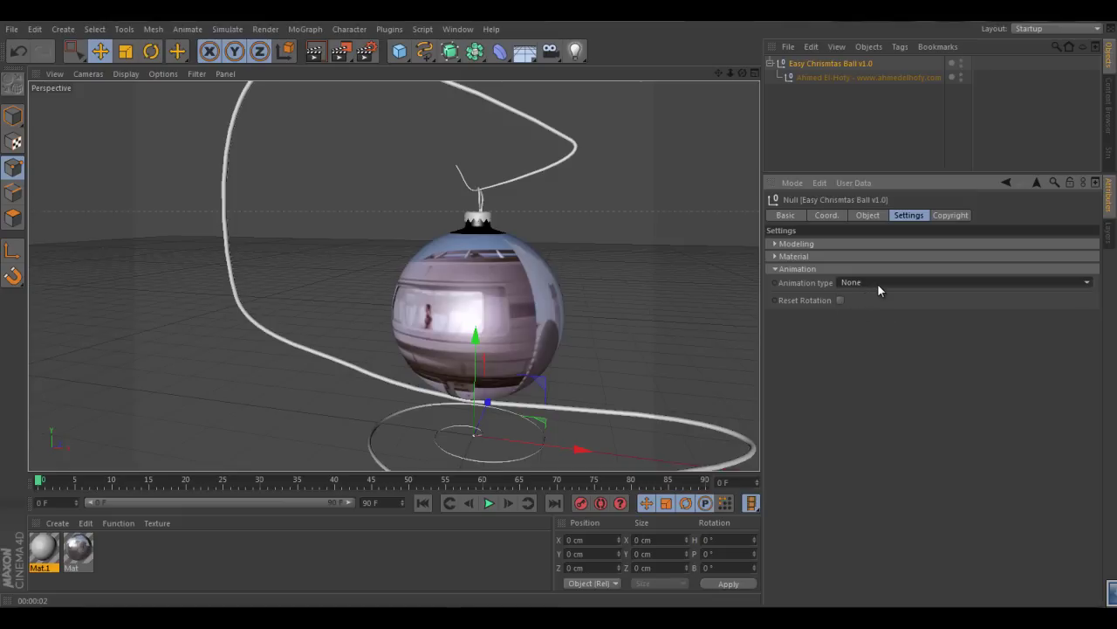
click(871, 285)
click(881, 310)
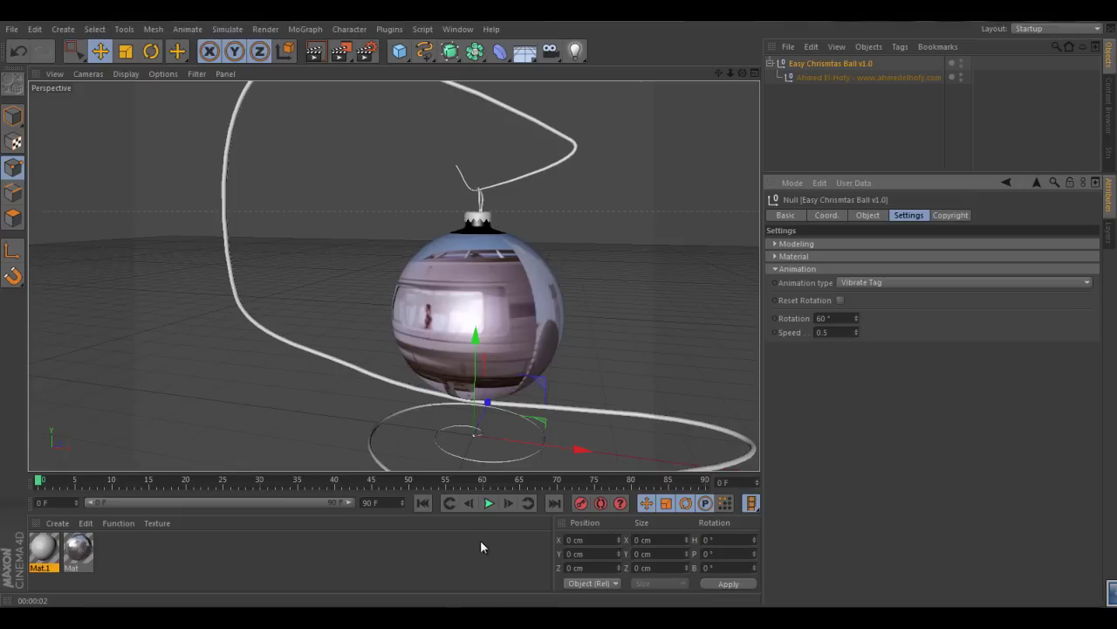
click(489, 503)
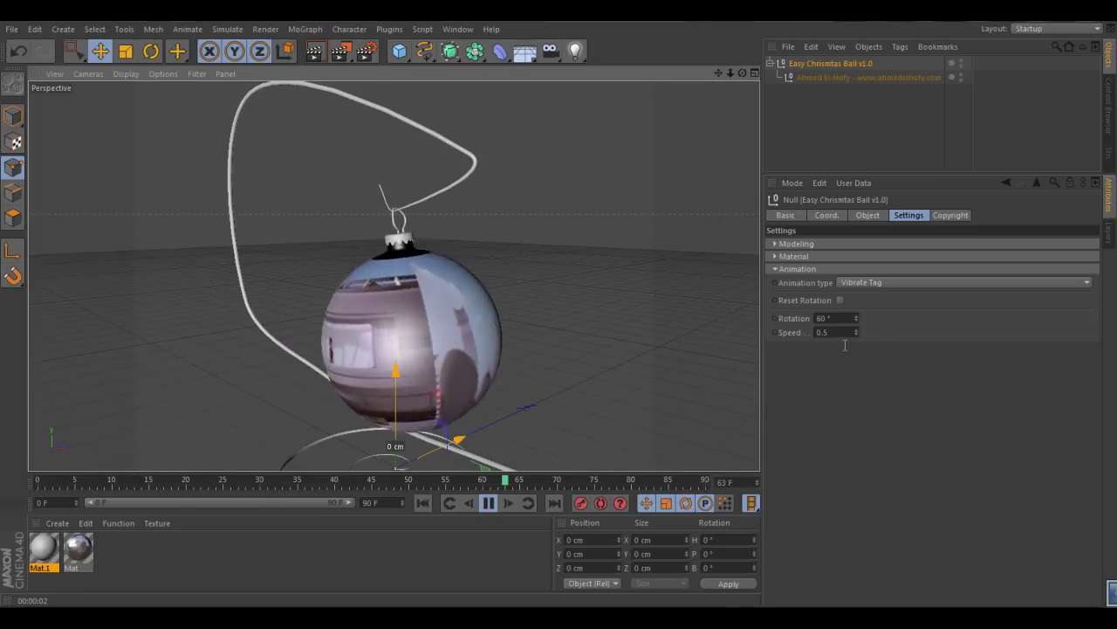
Step: Set the vibration Rotation to 180° and Speed to 0.4
drag(855, 318, 856, 315)
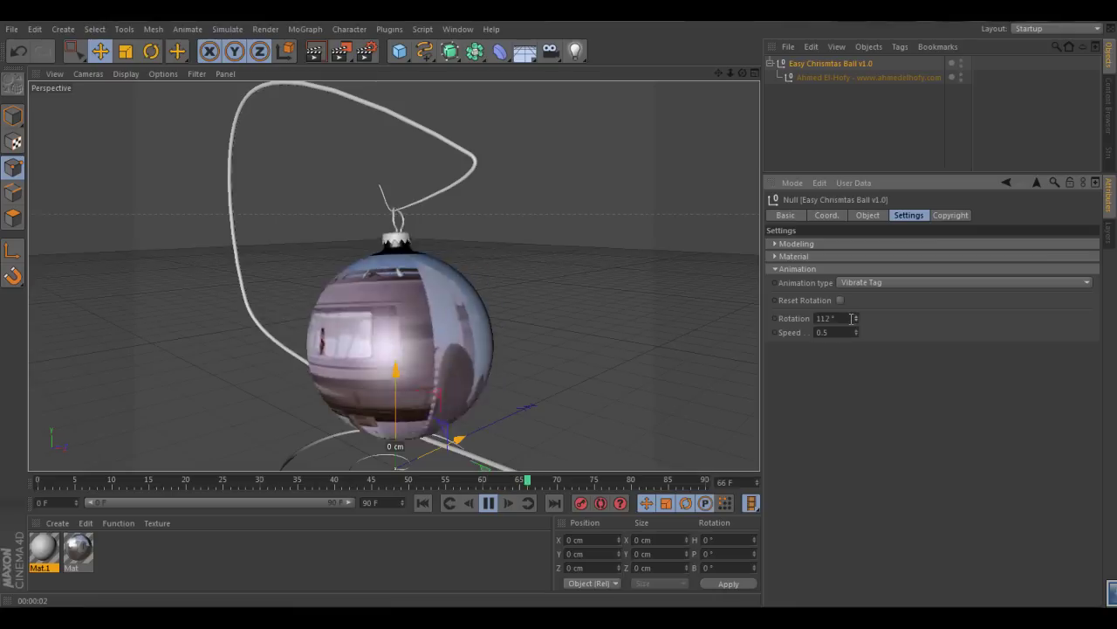
text(18)
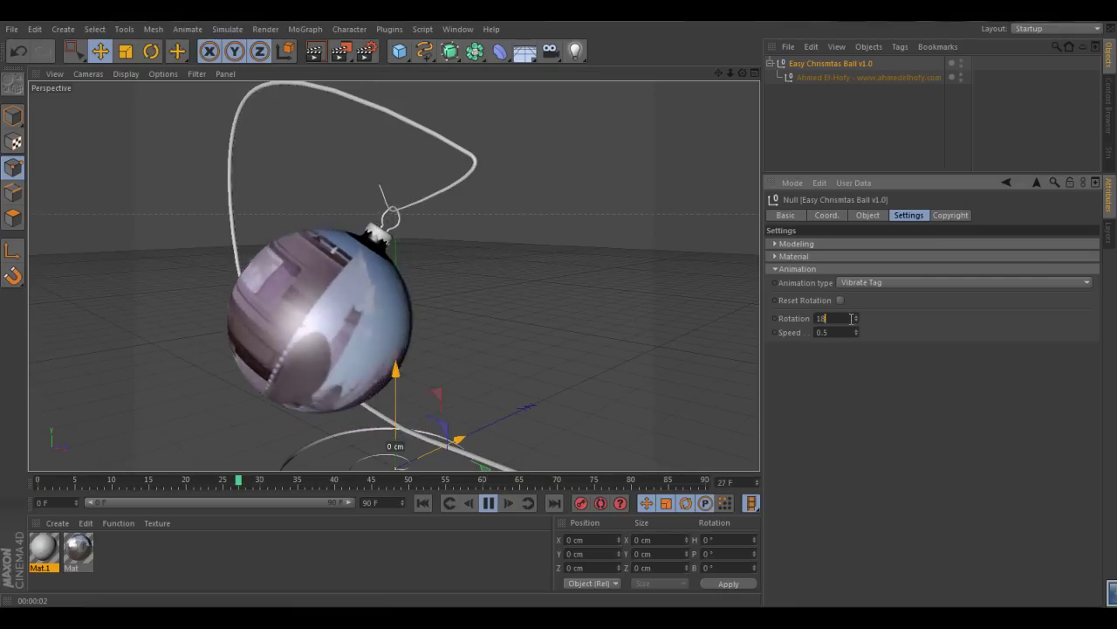
text(0)
key(Return)
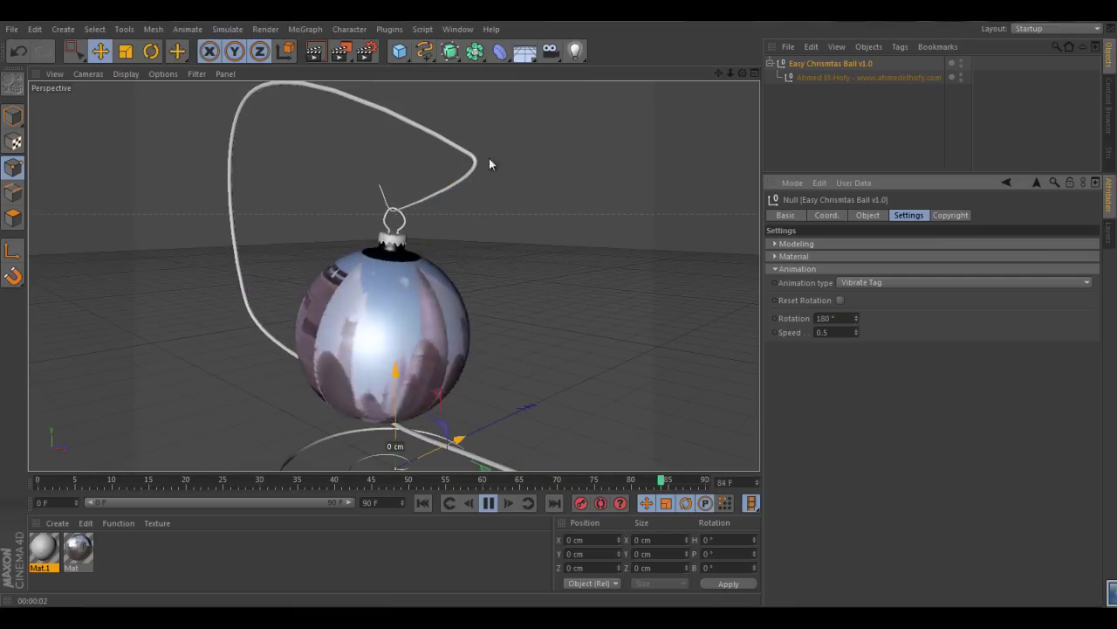
click(838, 332)
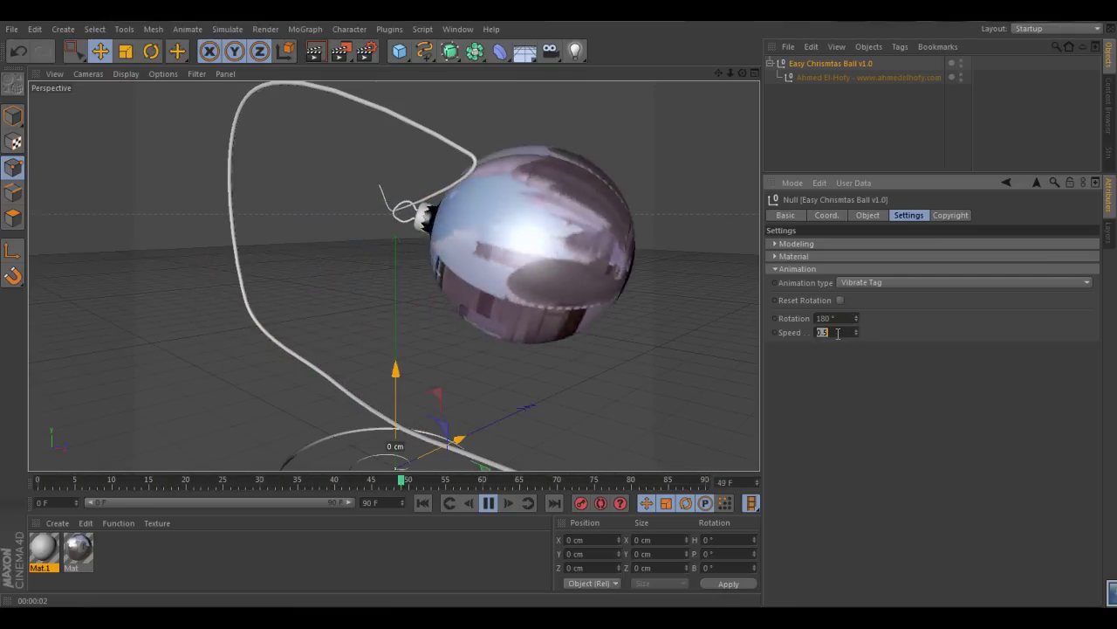
text(1)
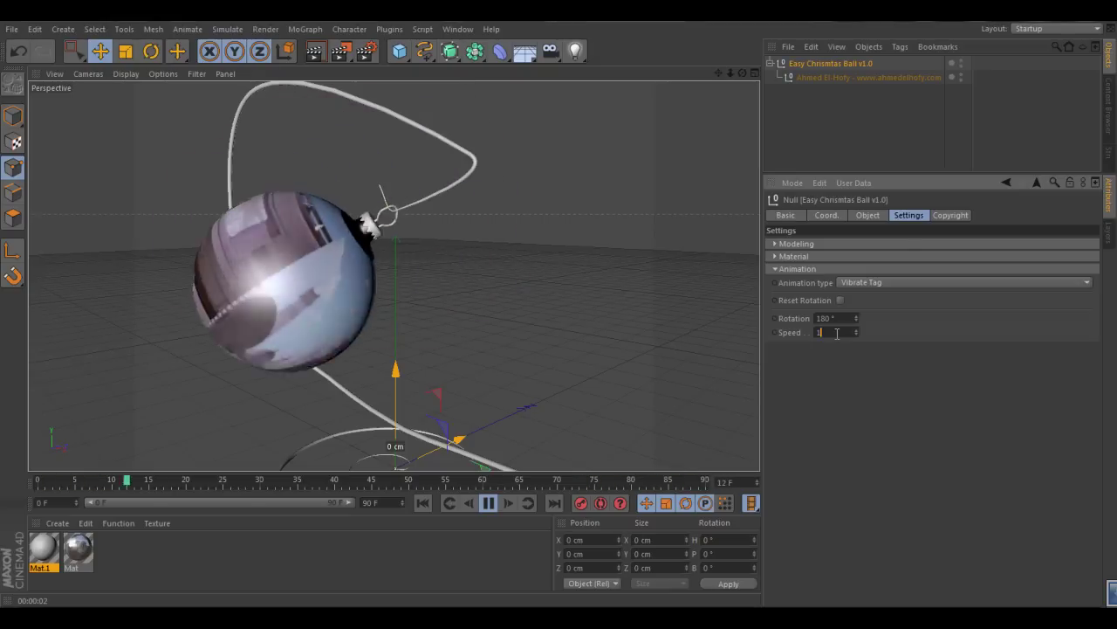
text(.4)
key(Return)
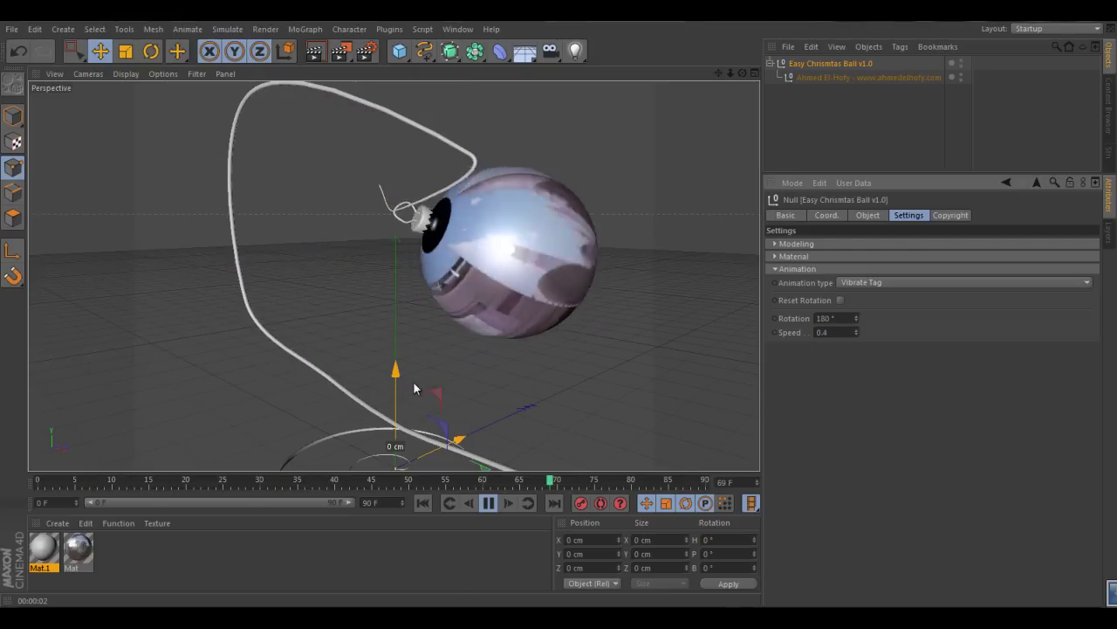
click(887, 137)
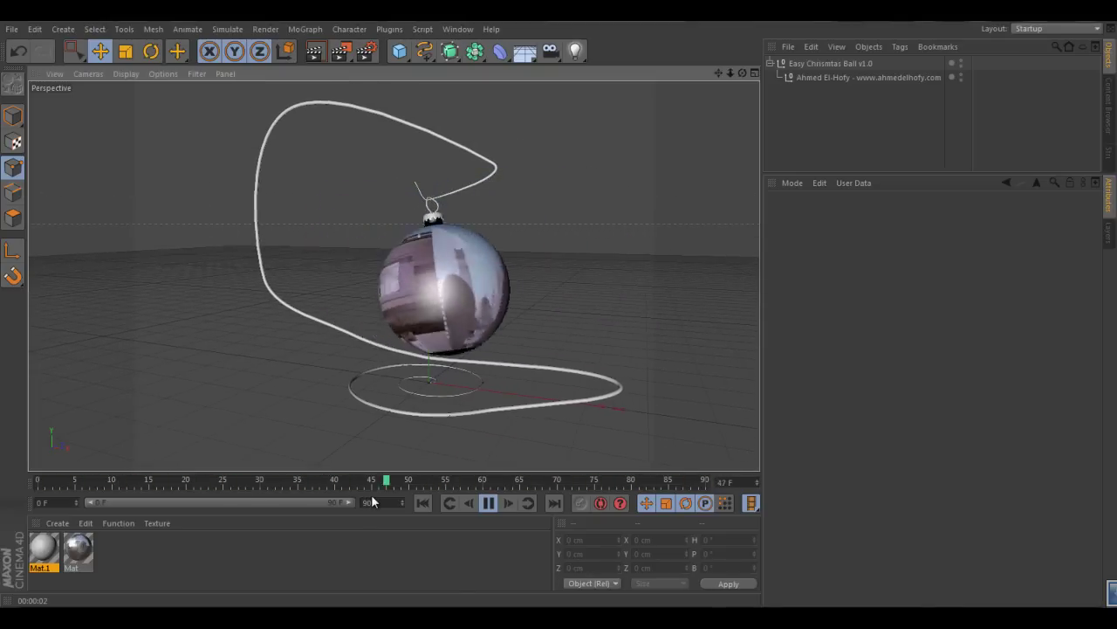
Step: Extend the document length to 5000 frames, widen the timeline to show them, and render
text(5000)
key(Return)
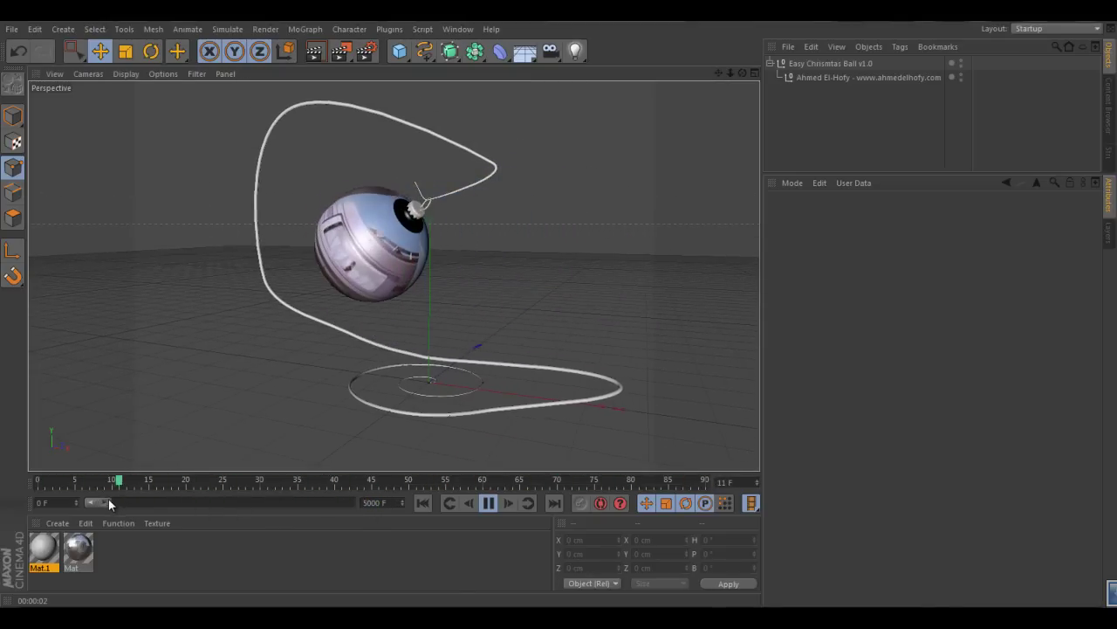
drag(108, 498, 395, 461)
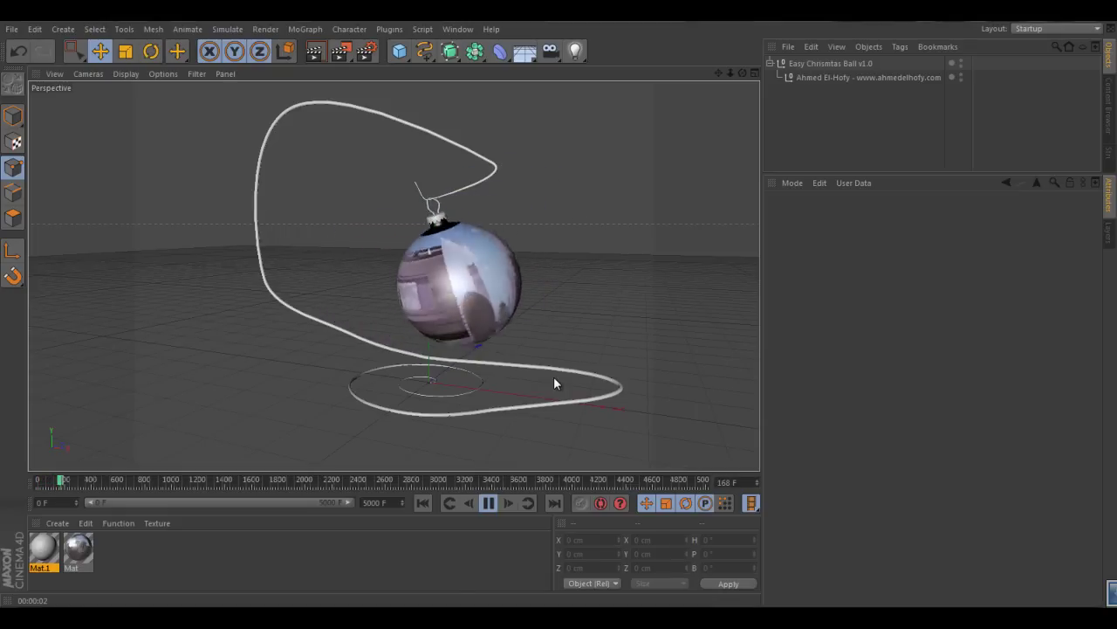
key(ctrl+r)
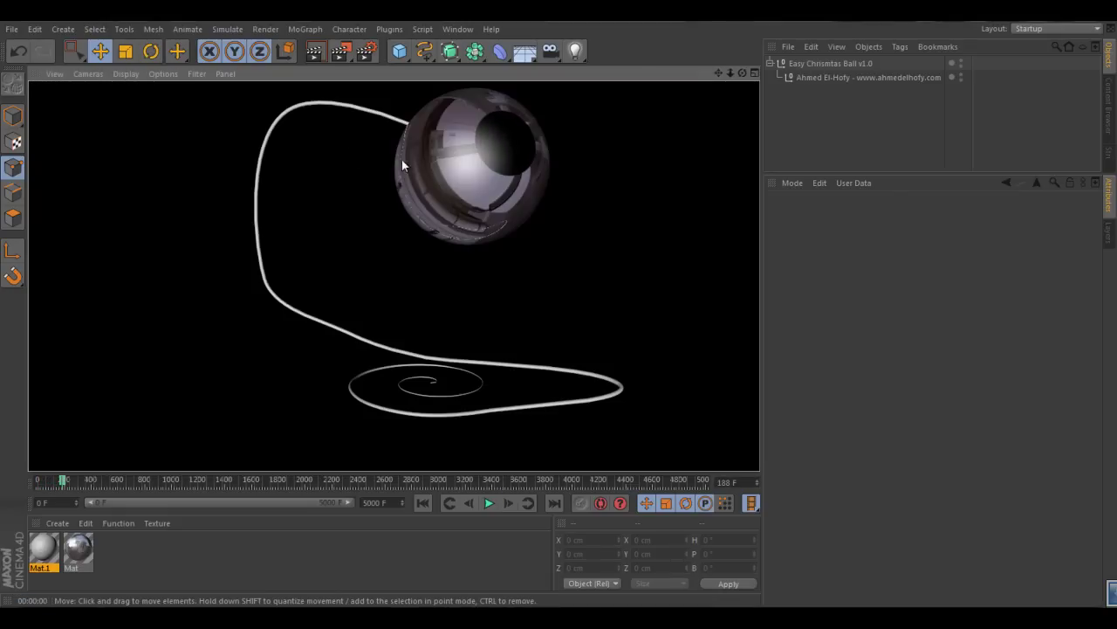
mouse_move(402, 160)
alt+mouse_down()
mouse_move(288, 212)
mouse_move(222, 180)
mouse_move(712, 91)
alt+mouse_up()
Step: Set Animation type to None, return to frame 0, reset the ornament's rotation, and render it framed
click(820, 65)
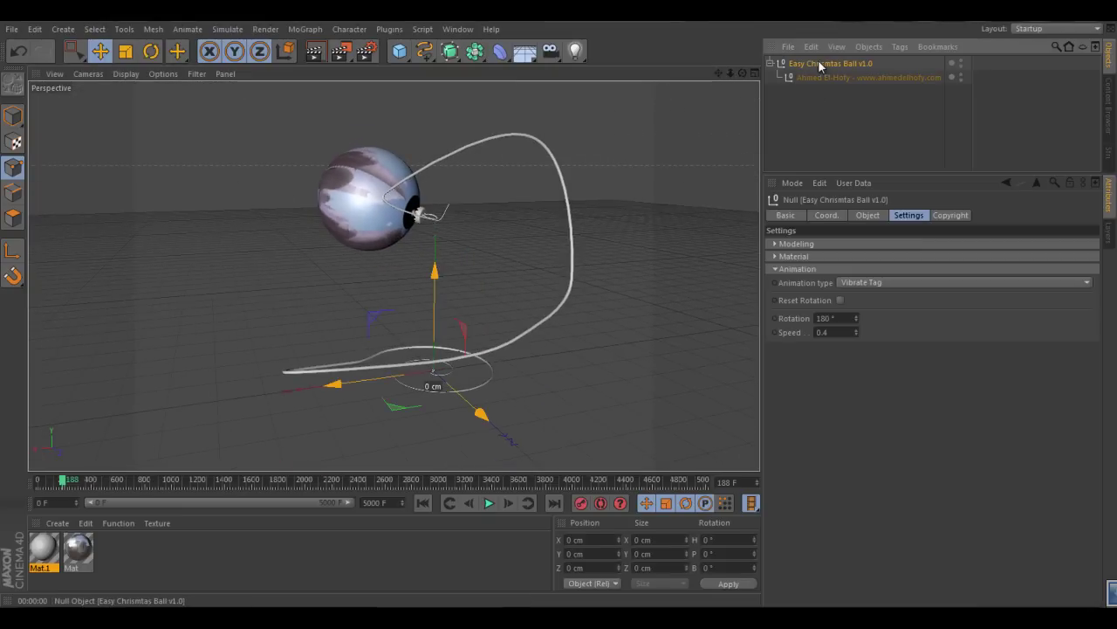
click(869, 282)
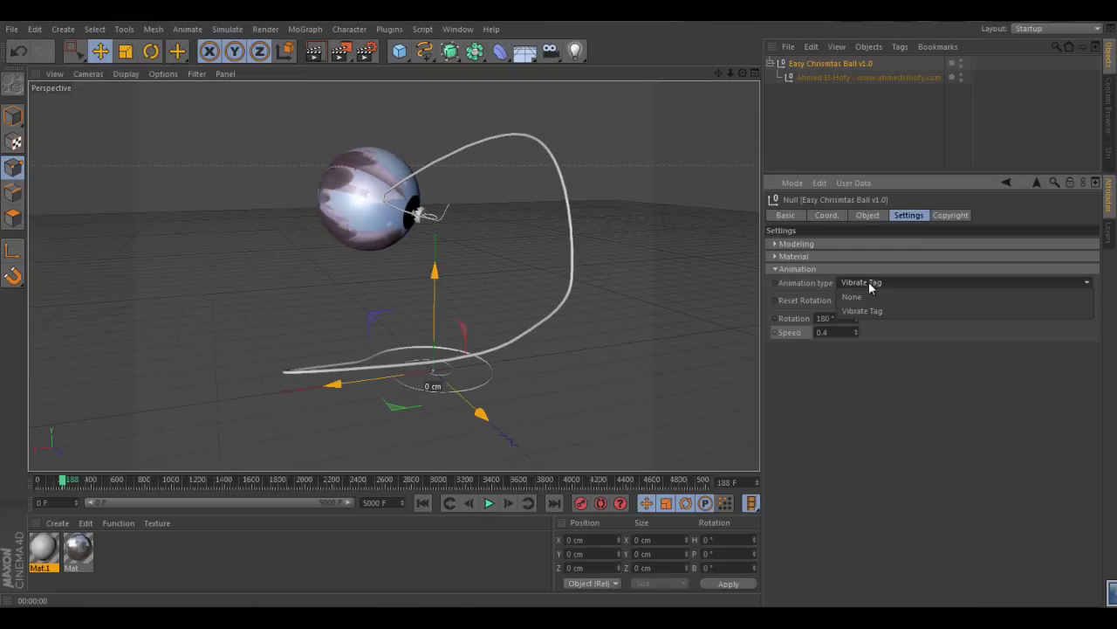
click(883, 295)
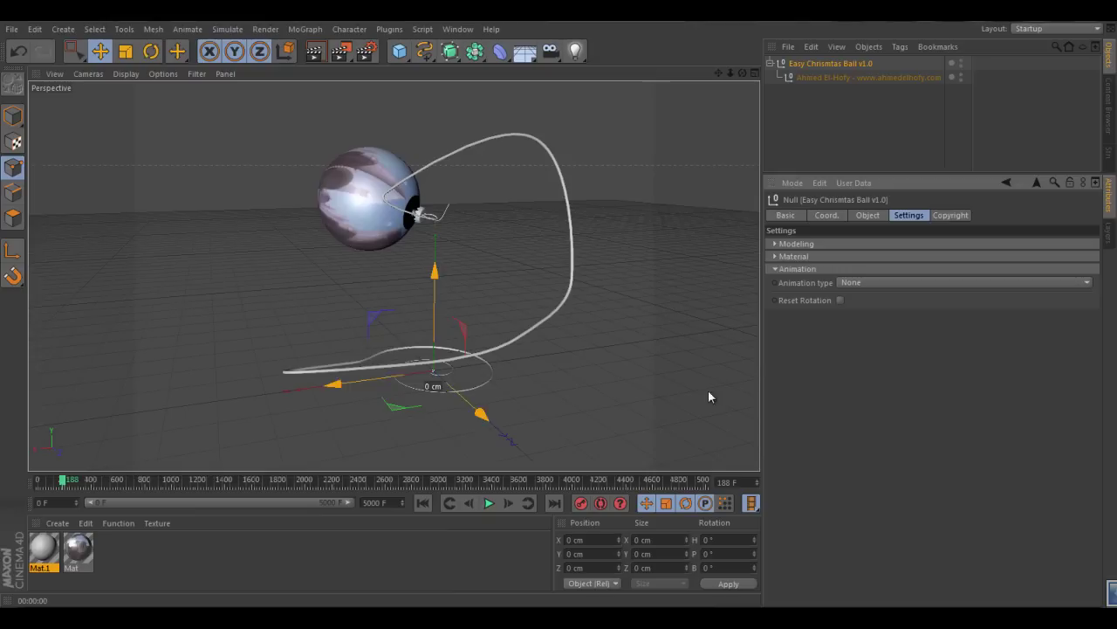
click(424, 504)
click(841, 300)
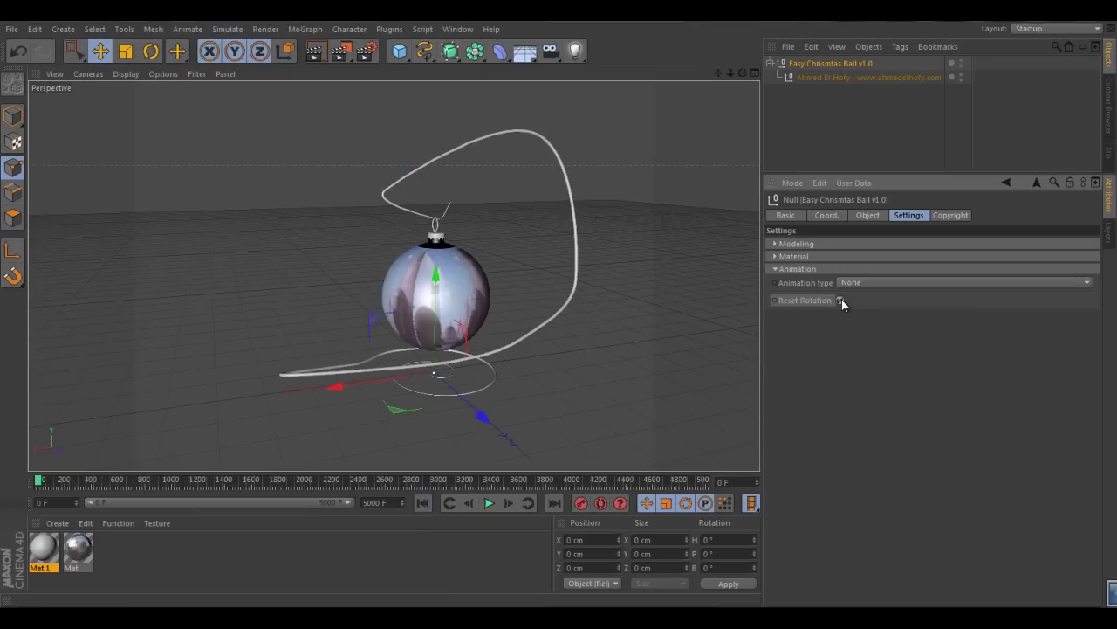
key(h)
key(ctrl+r)
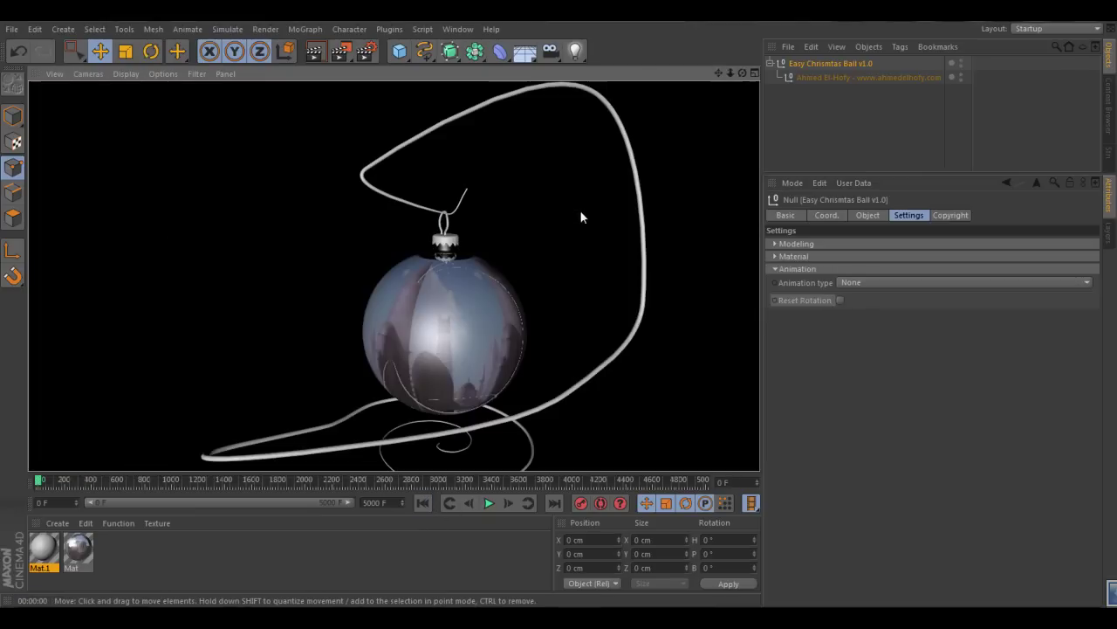